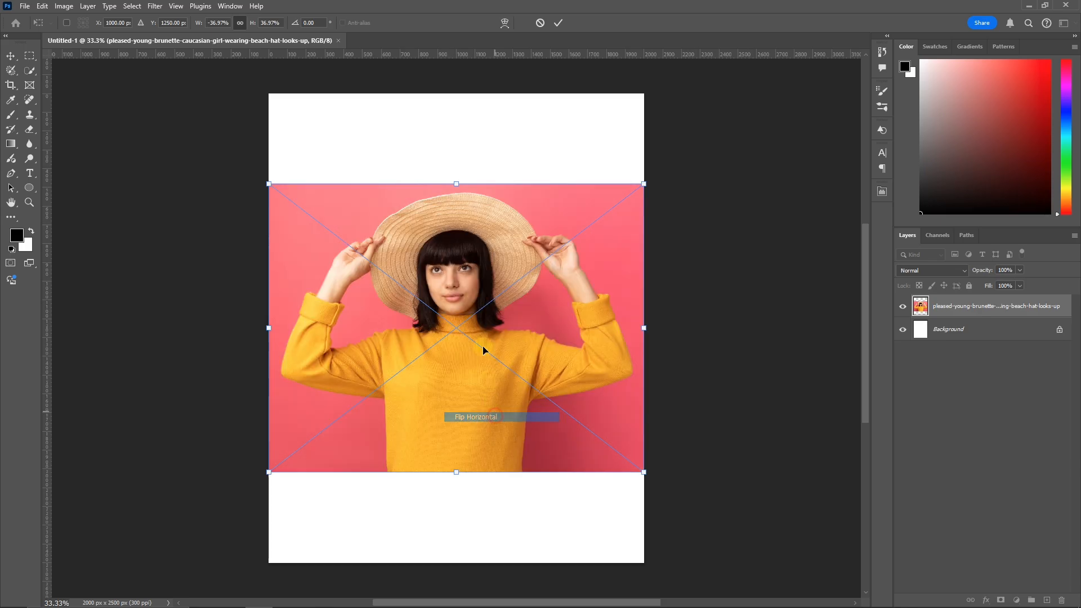
Step: Scale the woman's photo proportionally to the full 2500 px canvas height and shift it slightly to the right
left_click_drag(456, 184, 470, 95)
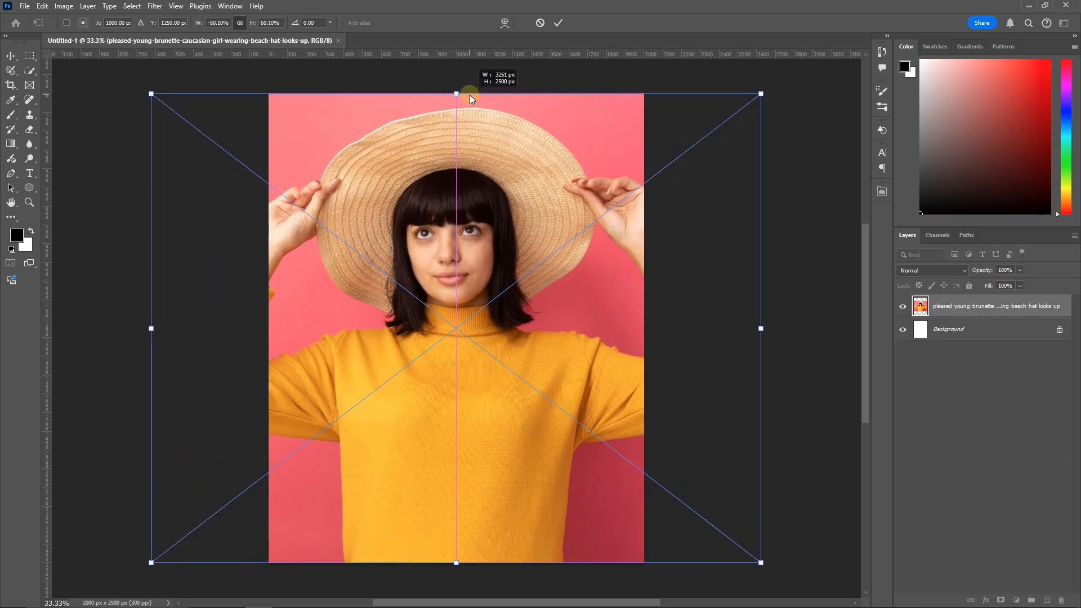
left_click_drag(457, 261, 499, 262)
key("Return")
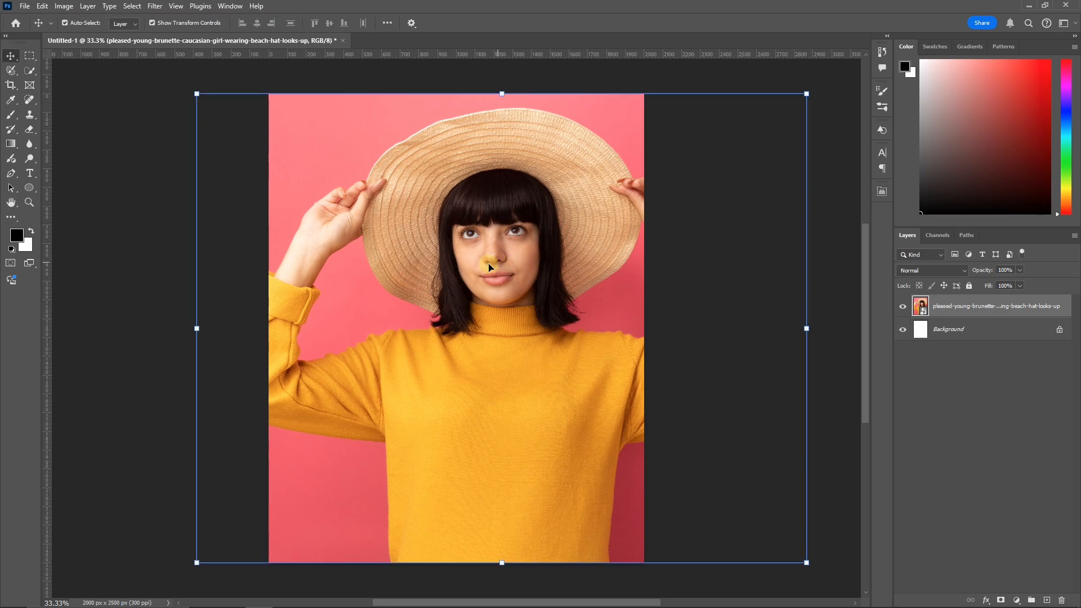
Step: Rename the photo layer as Girl
double_click(990, 307)
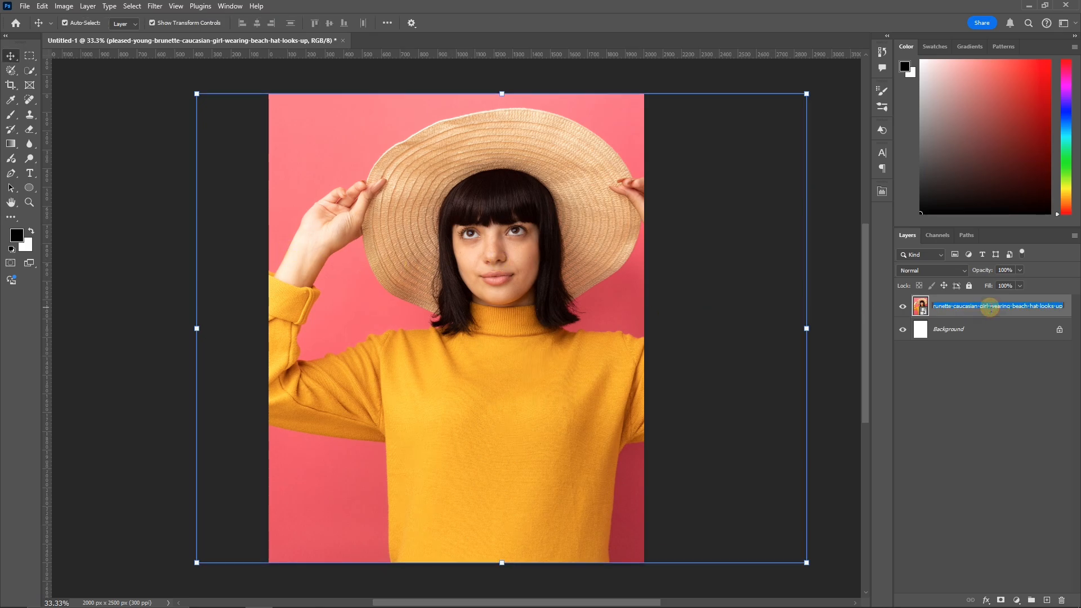
type("Girl")
key("Return")
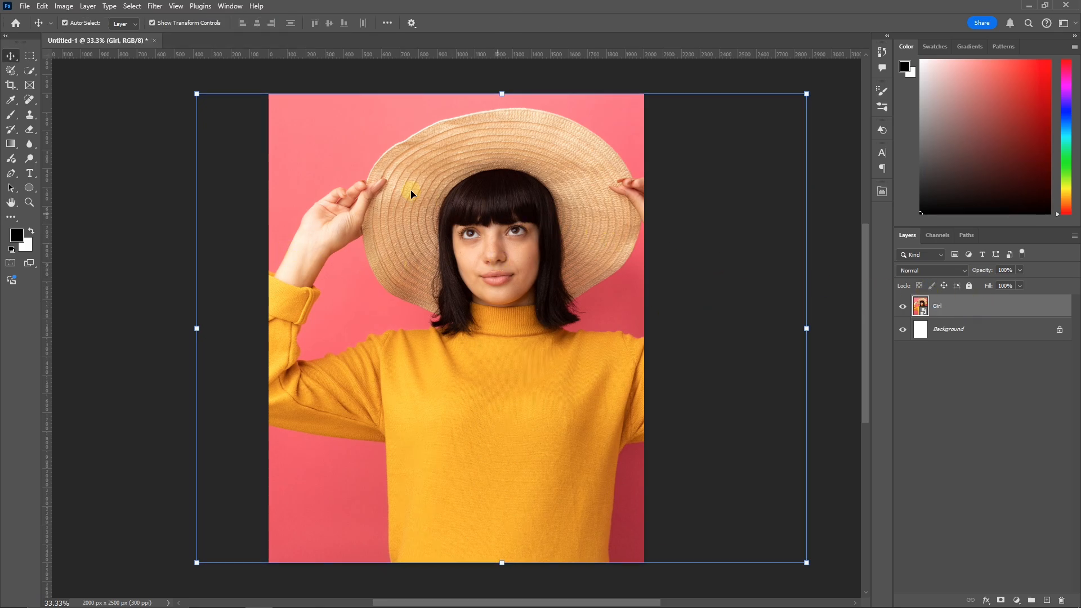
Step: Add a text layer over the hat reading PURE, with each letter on its own line
left_click(30, 172)
left_click(452, 171)
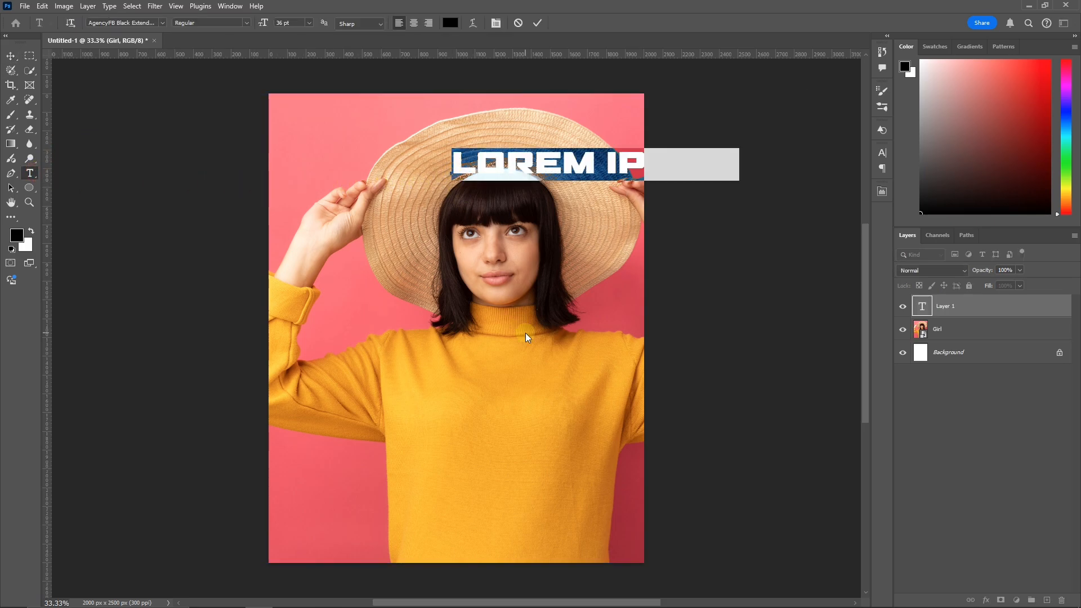
type("PU")
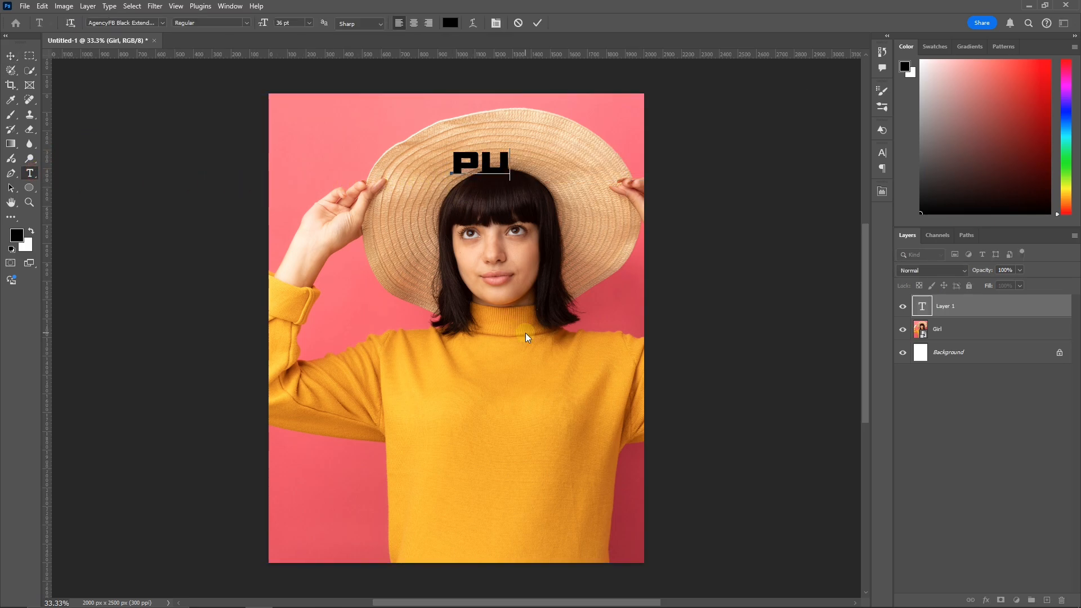
key("BackSpace")
key("Return")
type("U")
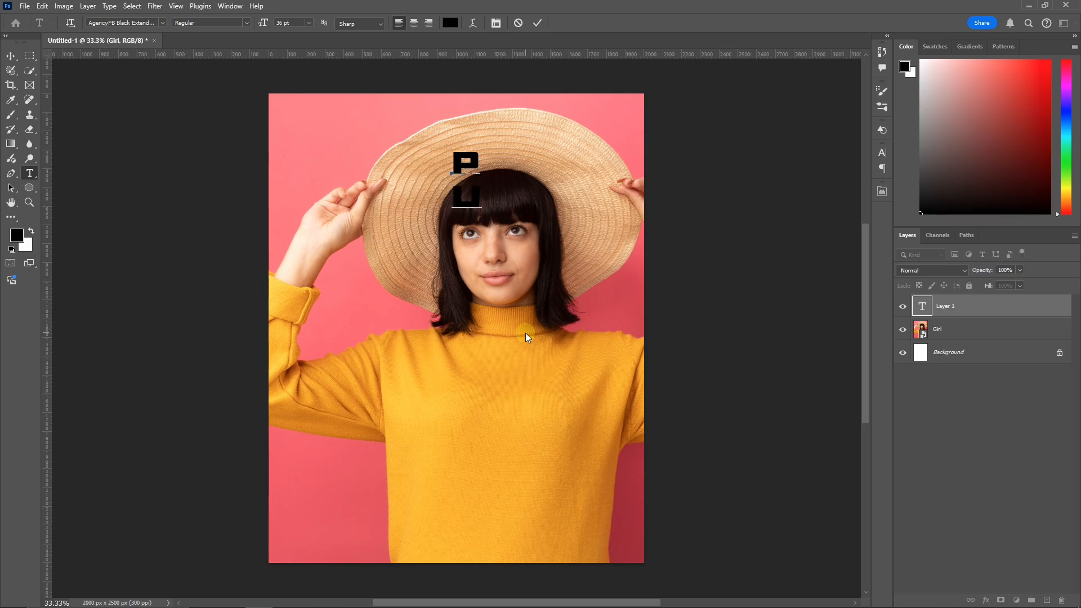
key("Return")
type("R")
key("Return")
type("E")
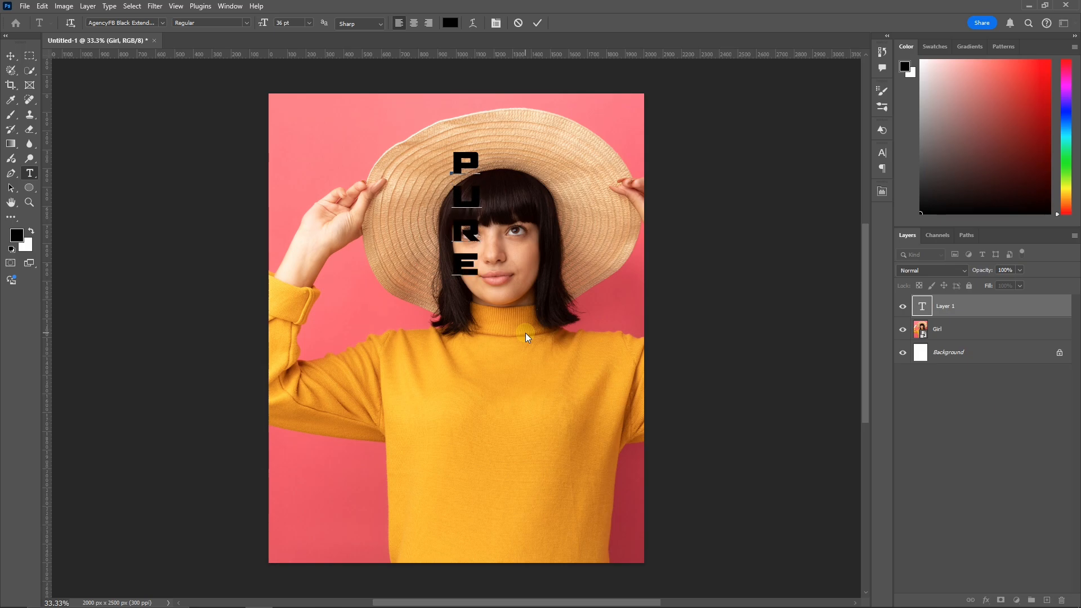
left_click(536, 21)
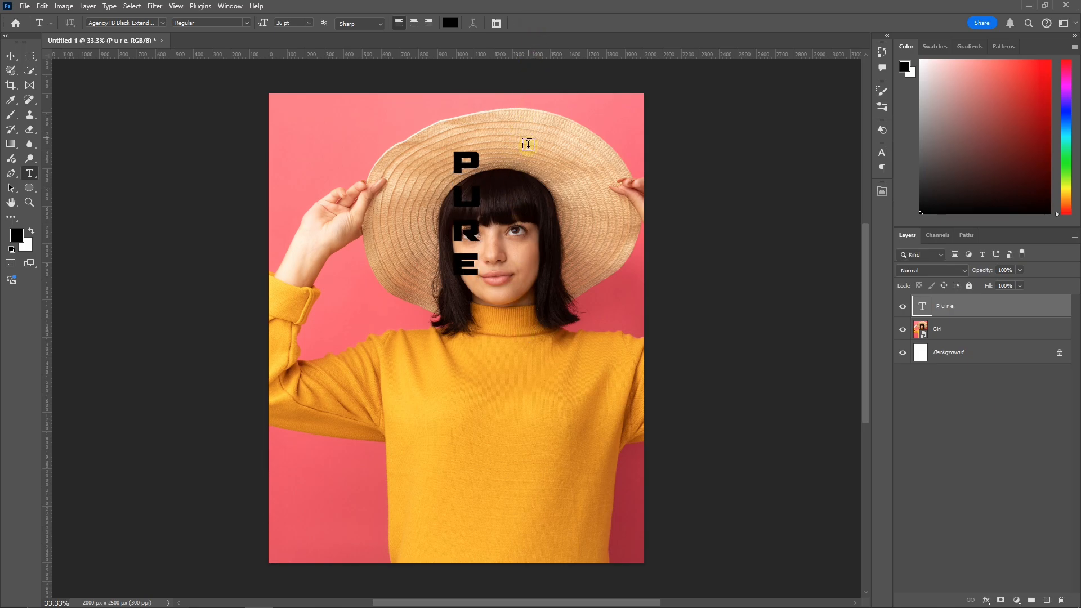
Step: Enlarge the PURE text to about 349% and place it over the right half of the photo, vertically centered
left_click(10, 56)
left_click(483, 278)
left_click_drag(482, 276, 593, 518)
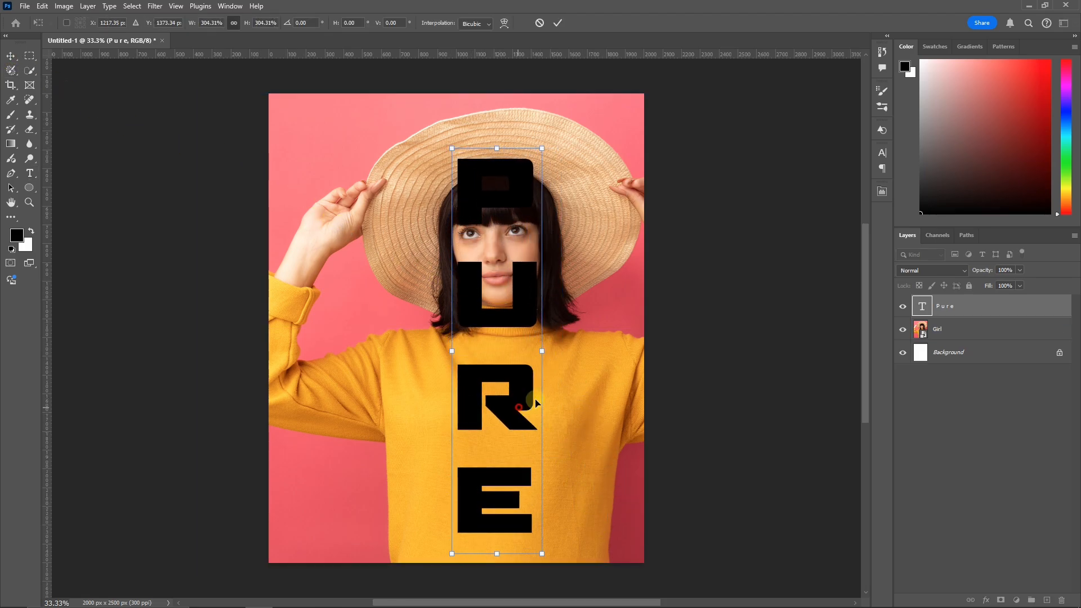
left_click_drag(526, 406, 582, 385)
left_click_drag(516, 328, 495, 328)
left_click_drag(579, 352, 585, 353)
left_click(683, 285)
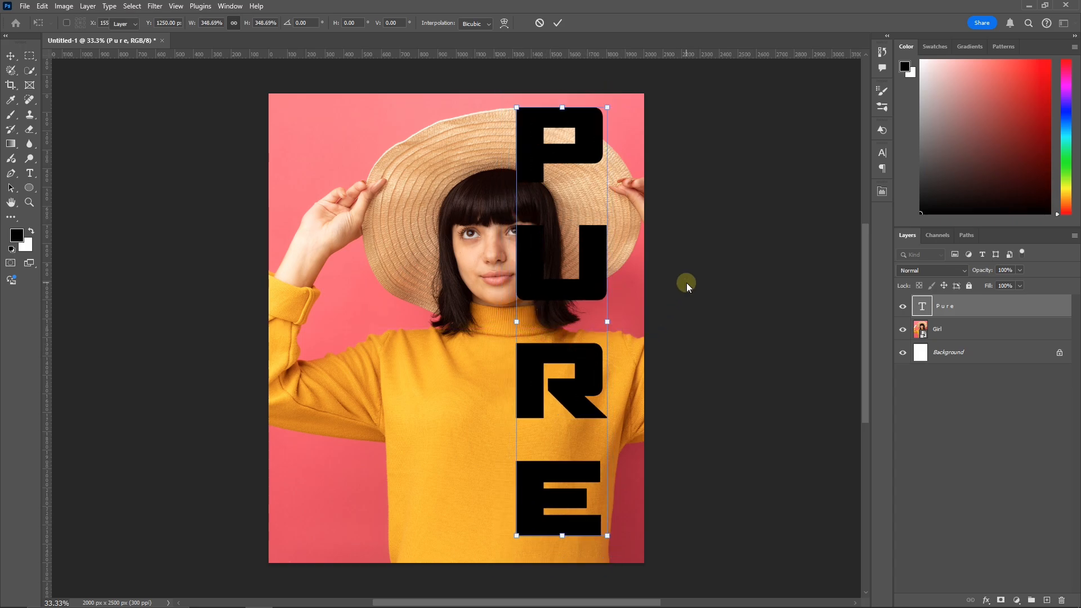
Step: Set the leading of the PURE text to 125 pt
left_click(882, 154)
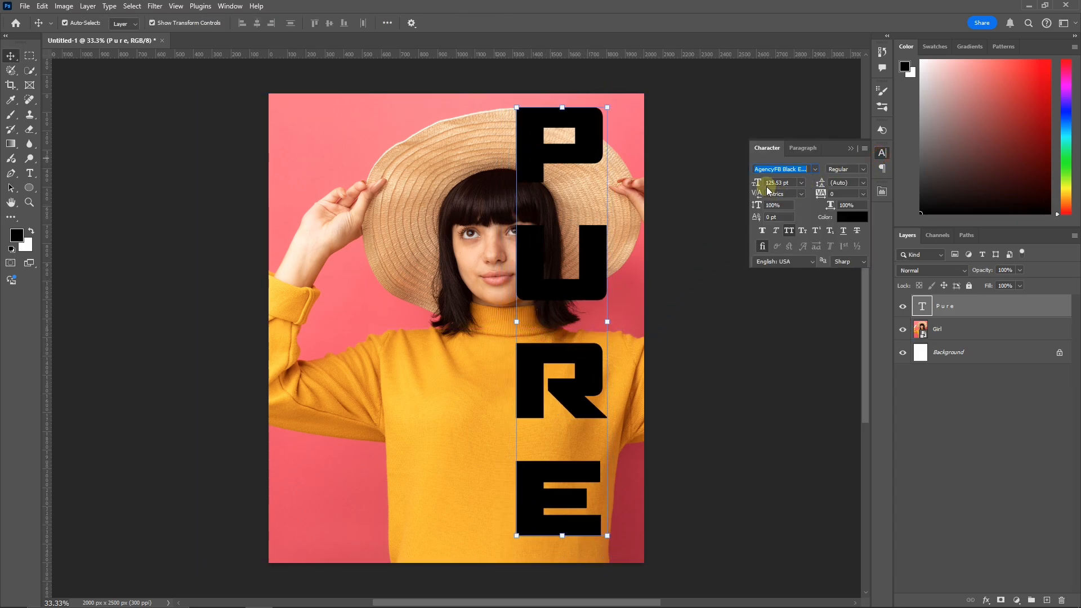
left_click(764, 169)
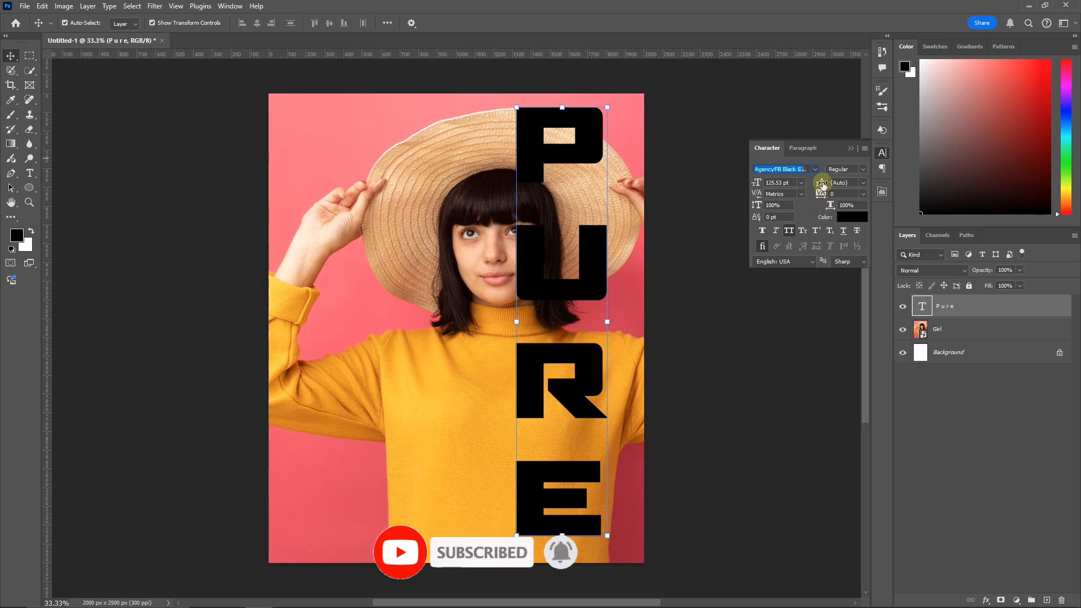
left_click_drag(821, 183, 806, 183)
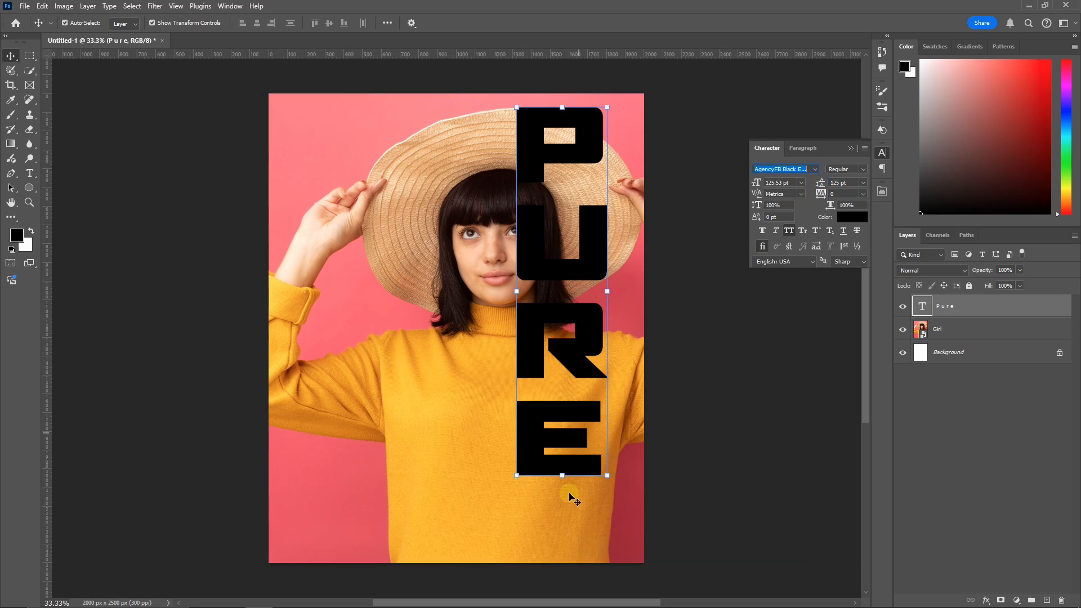
Step: Enlarge the PURE text proportionally to about 150 pt and center it vertically on the right side of the canvas
left_click_drag(564, 476, 560, 576)
left_click_drag(560, 107, 559, 91)
left_click_drag(563, 180, 567, 179)
key("Return")
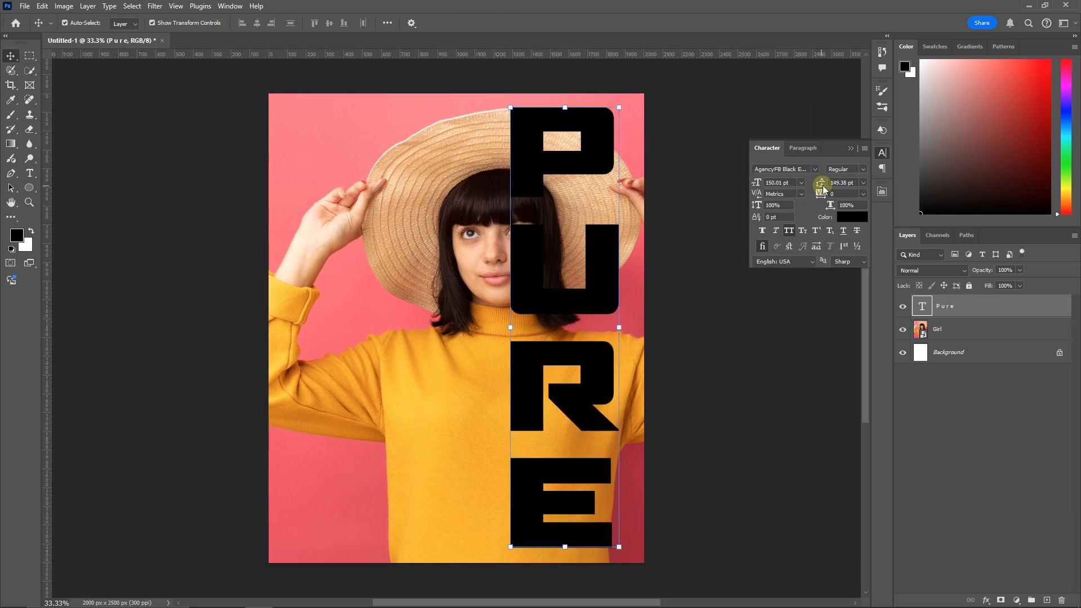
Step: Tighten the leading of the PURE text and enlarge it to about 177 pt so it nearly fills the canvas height
left_click_drag(820, 184, 806, 184)
left_click_drag(561, 490, 561, 534)
left_click_drag(582, 165, 582, 223)
left_click_drag(564, 152, 562, 86)
key("Return")
left_click_drag(564, 582, 565, 590)
left_click_drag(564, 91, 565, 85)
left_click_drag(608, 278, 615, 280)
key("Return")
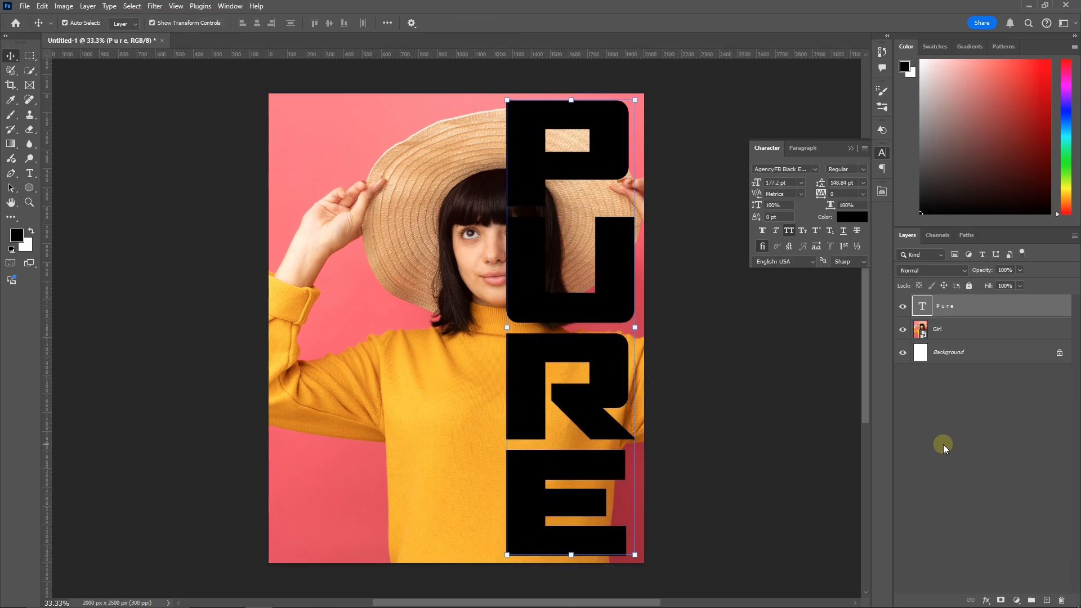
Step: Shift the Girl photo slightly to the right behind the text
left_click(810, 419)
left_click_drag(406, 359, 417, 356)
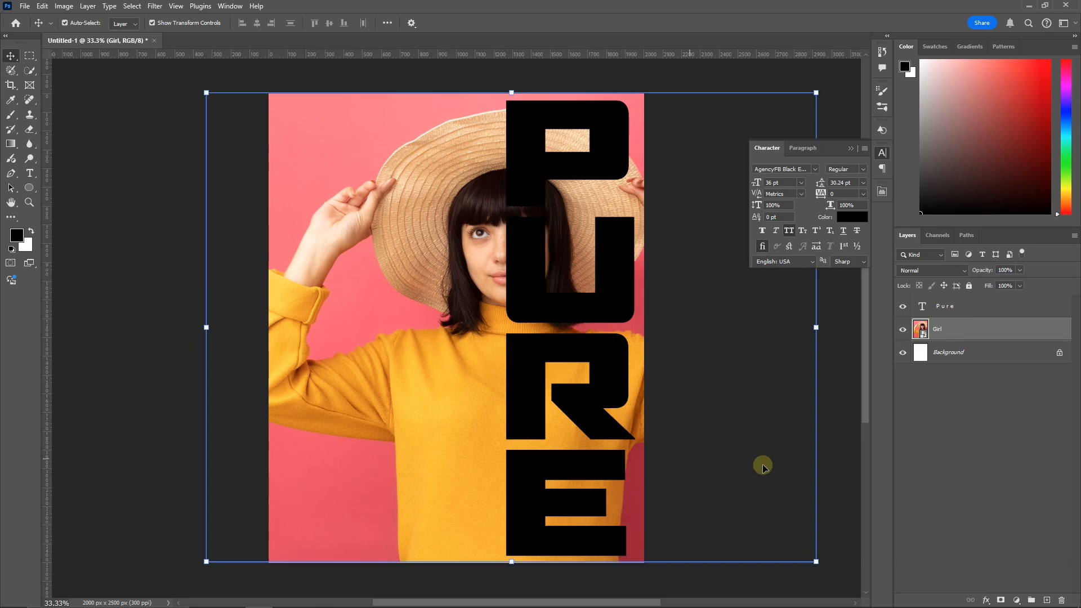
left_click(899, 458)
Step: Duplicate the Girl and Pure layers together above the originals
left_click(958, 330)
left_click(1018, 308, "ctrl")
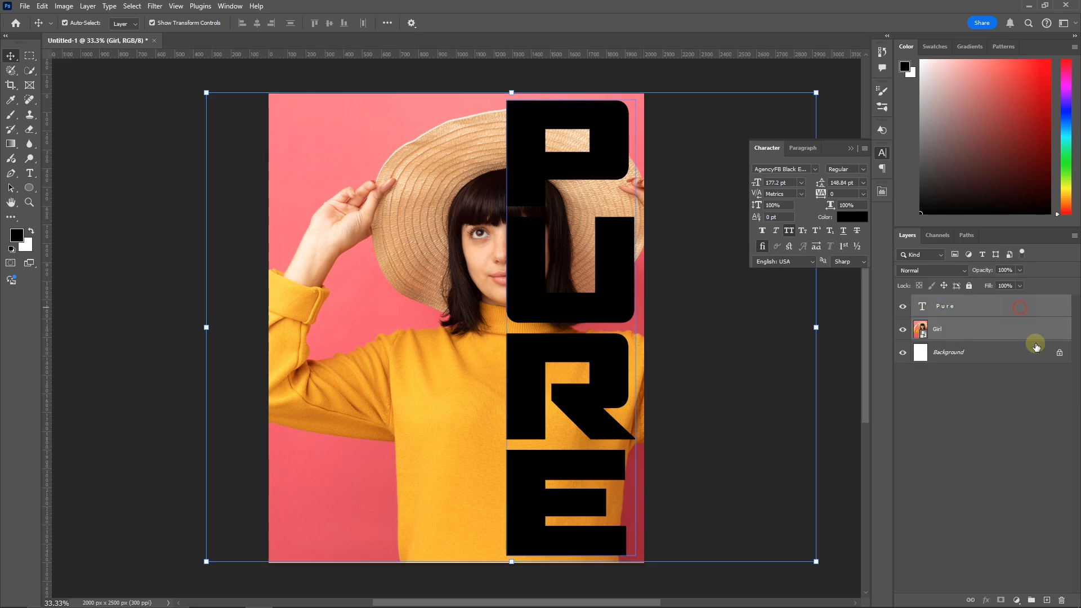
left_click_drag(1018, 308, 1050, 595)
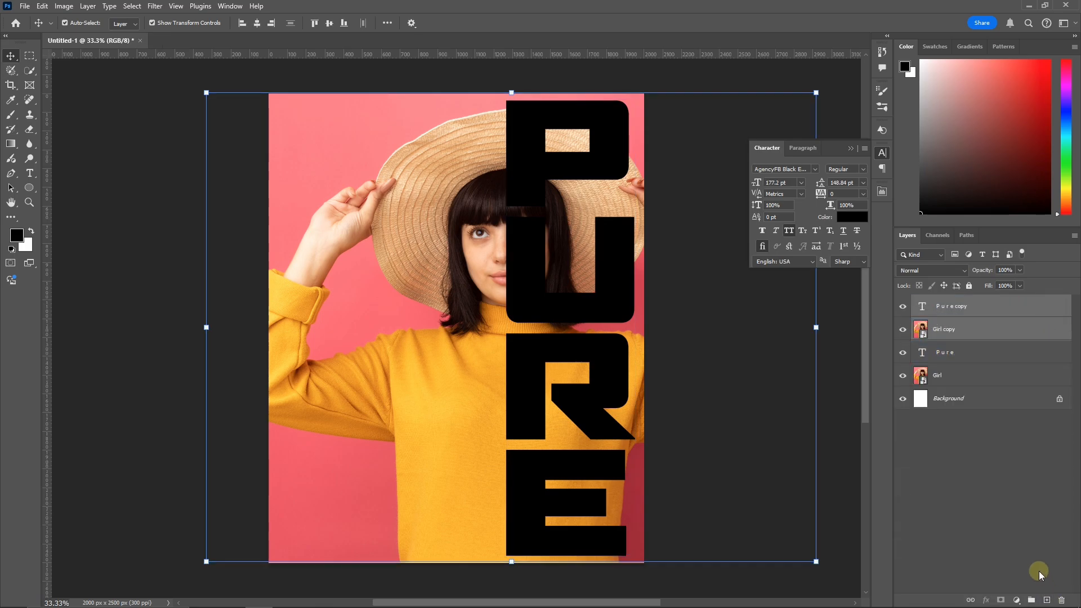
Step: Clip the Girl copy layer to the original Pure text layer with a clipping mask
left_click(942, 332)
right_click(942, 333)
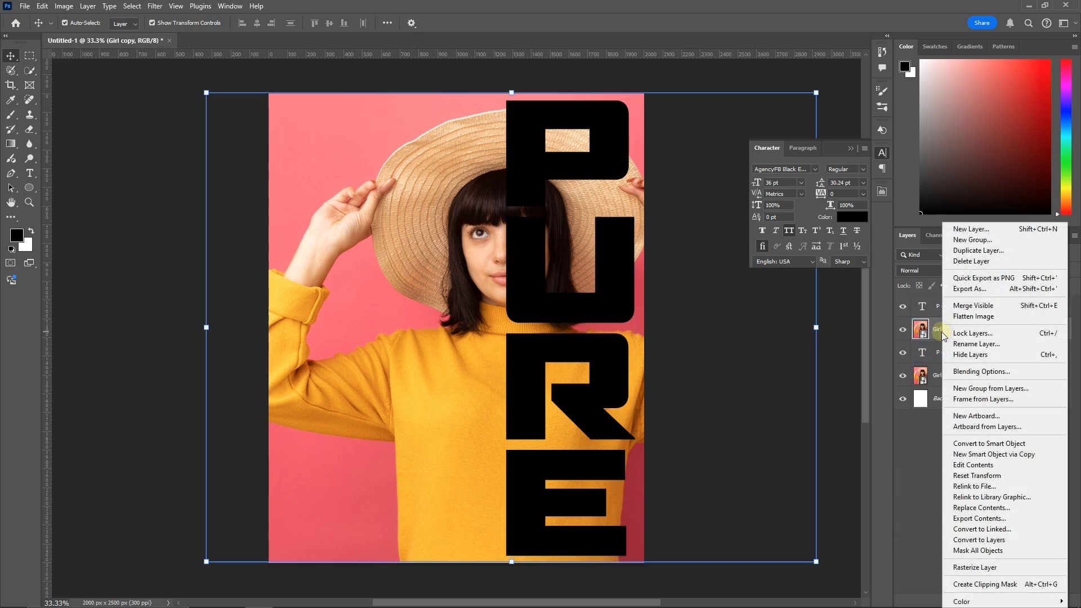
left_click(964, 586)
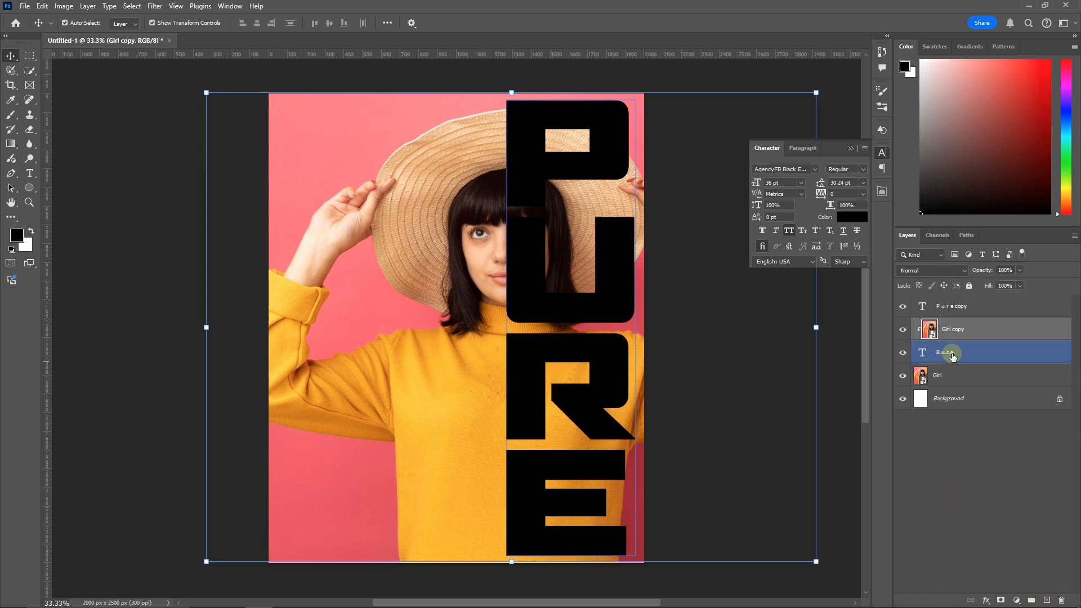
Step: Add a layer mask to the original Girl layer and marquee-select the full canvas height from the letters' stems to the right edge
left_click(951, 376)
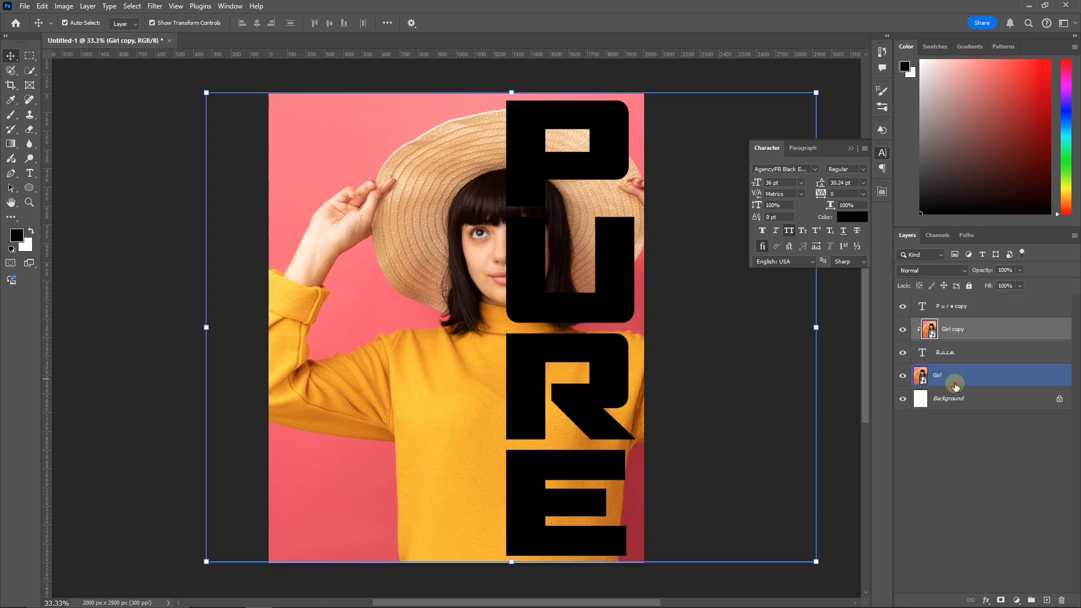
left_click(850, 150)
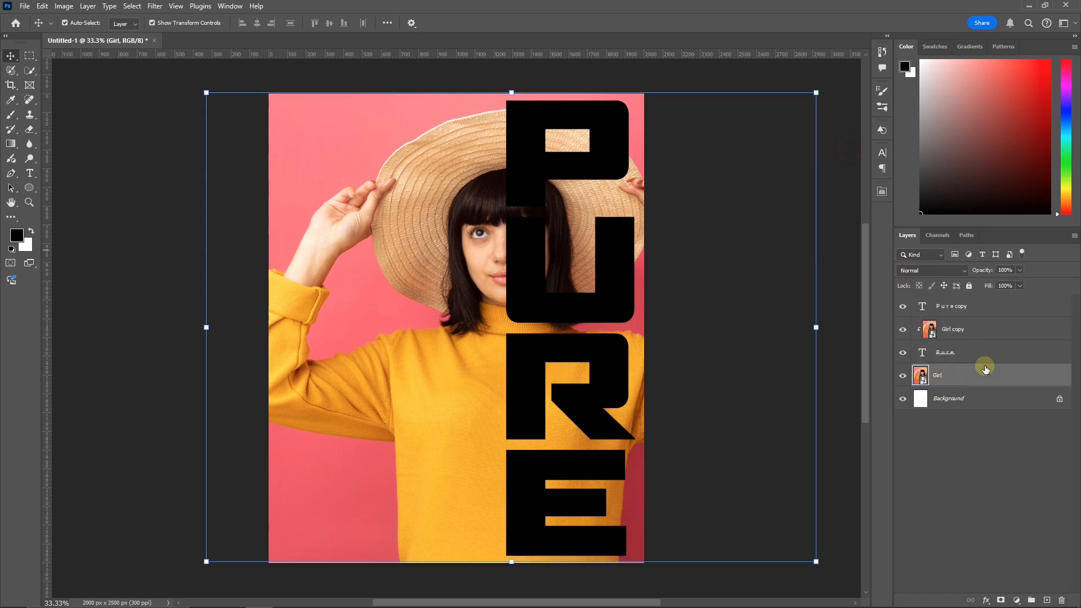
left_click(1000, 599)
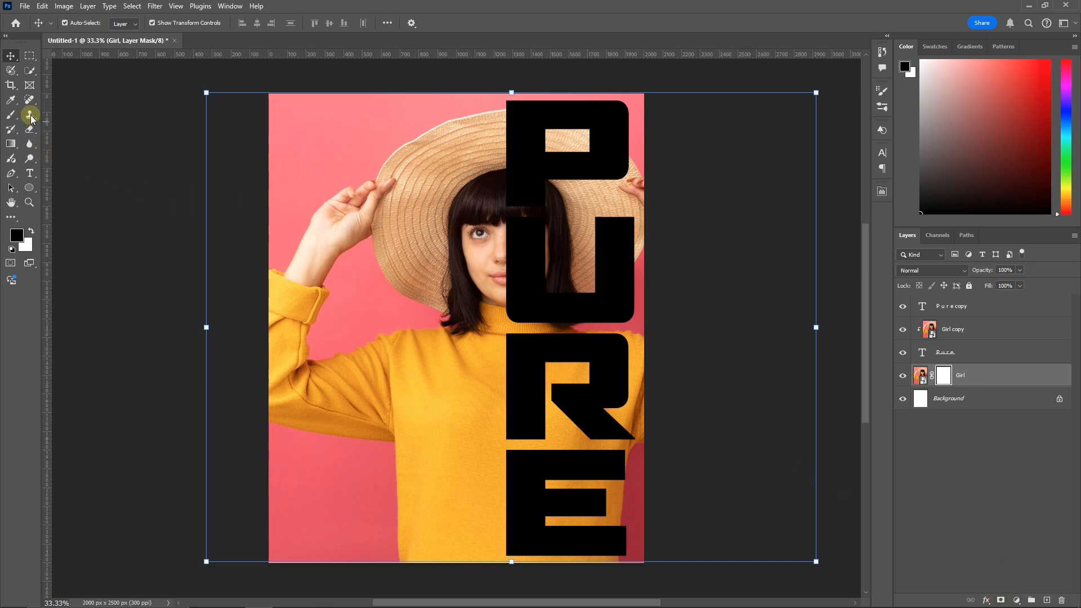
left_click(30, 55)
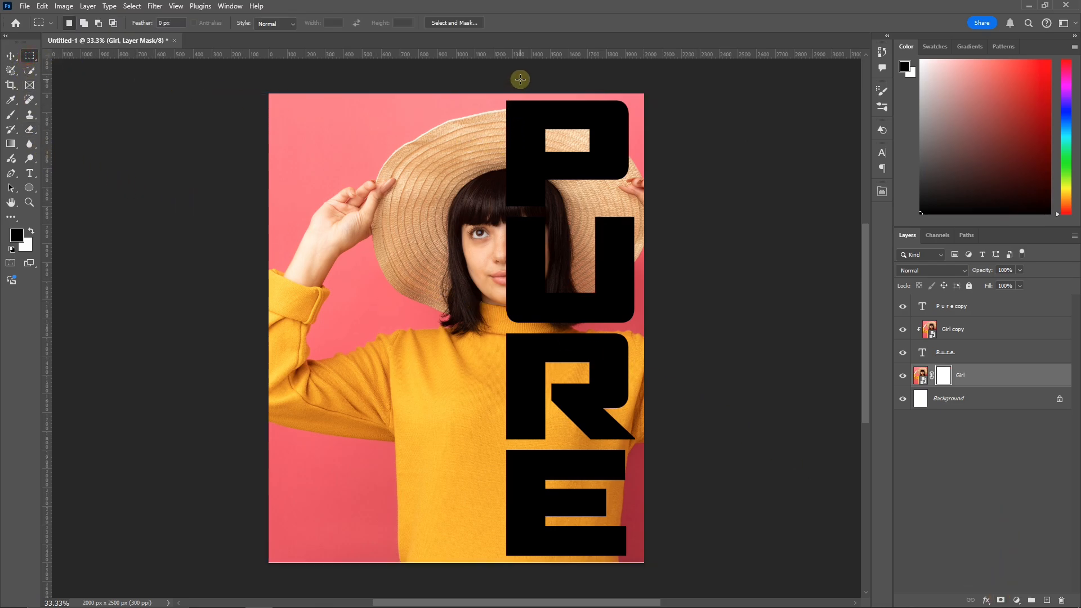
left_click_drag(520, 79, 716, 557)
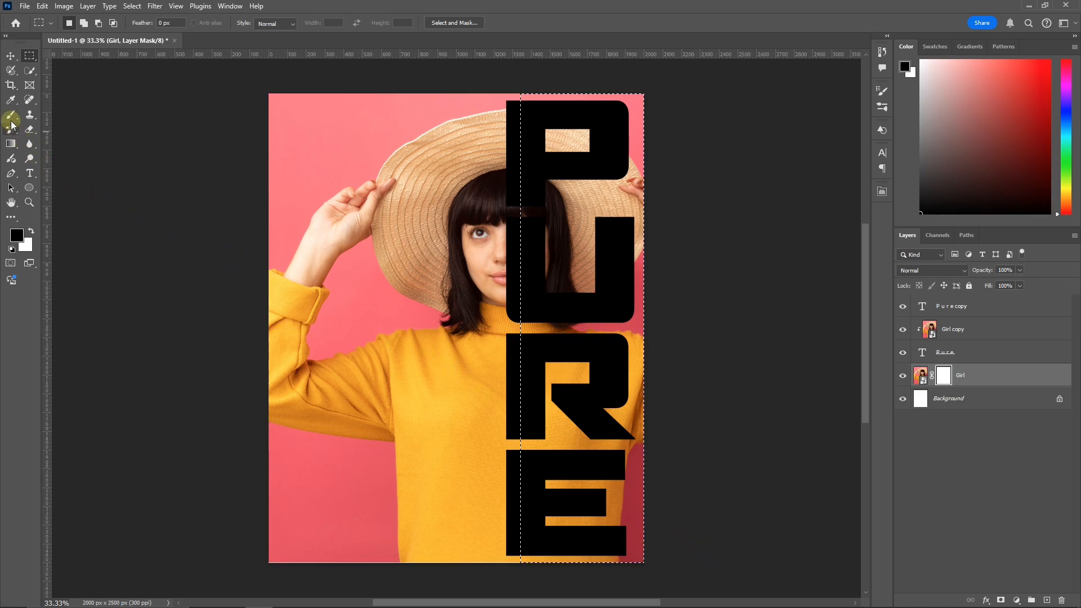
Step: Paint the selected area of the Girl layer's mask black with the 417 px hard round brush and clear the selection
left_click(11, 119)
left_click(16, 235)
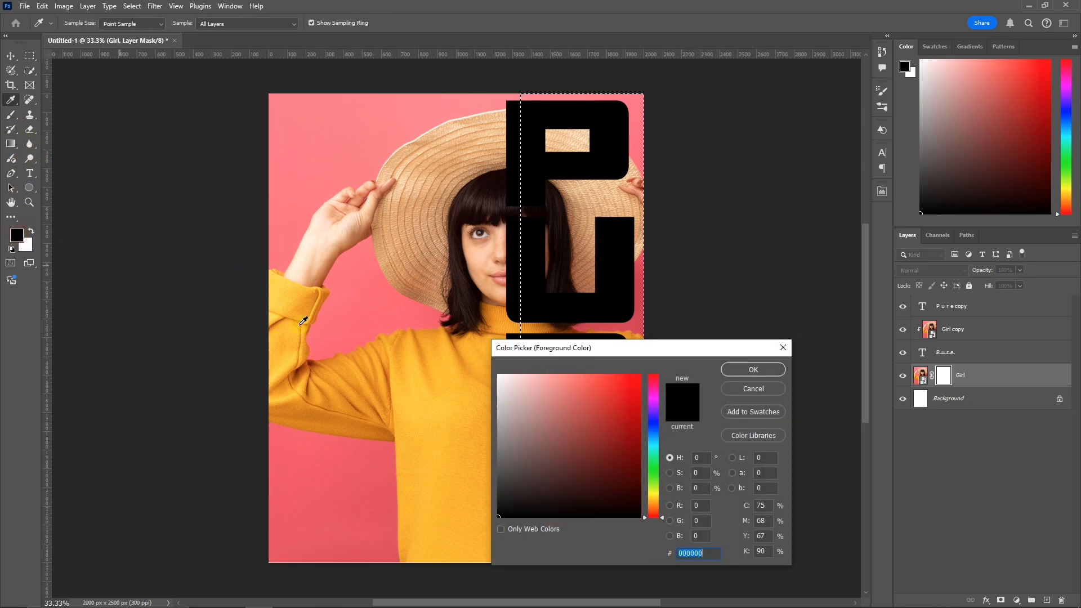
left_click_drag(663, 350, 604, 261)
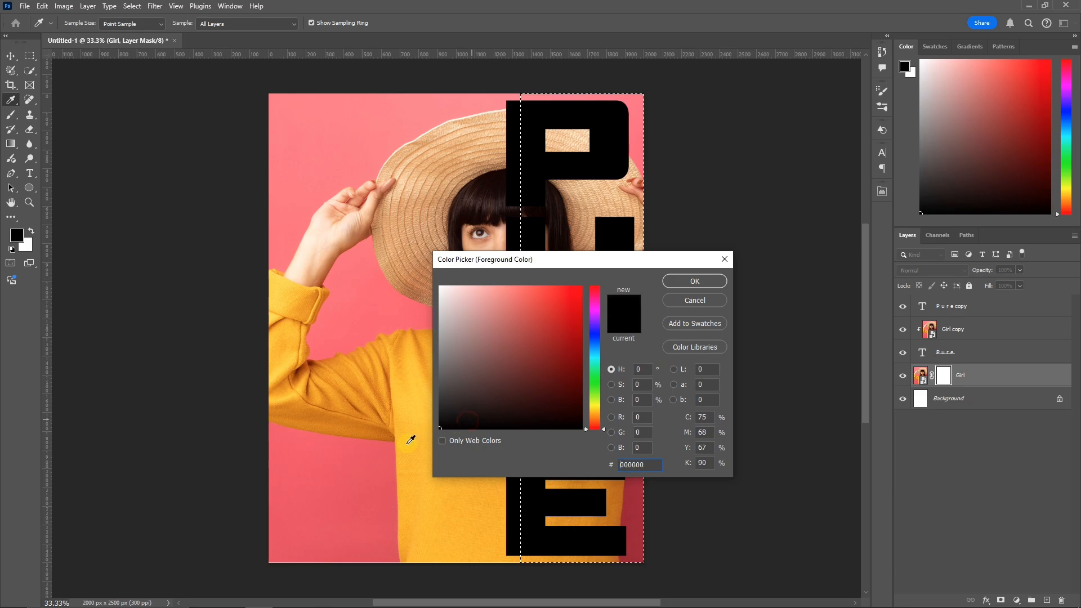
left_click(714, 280)
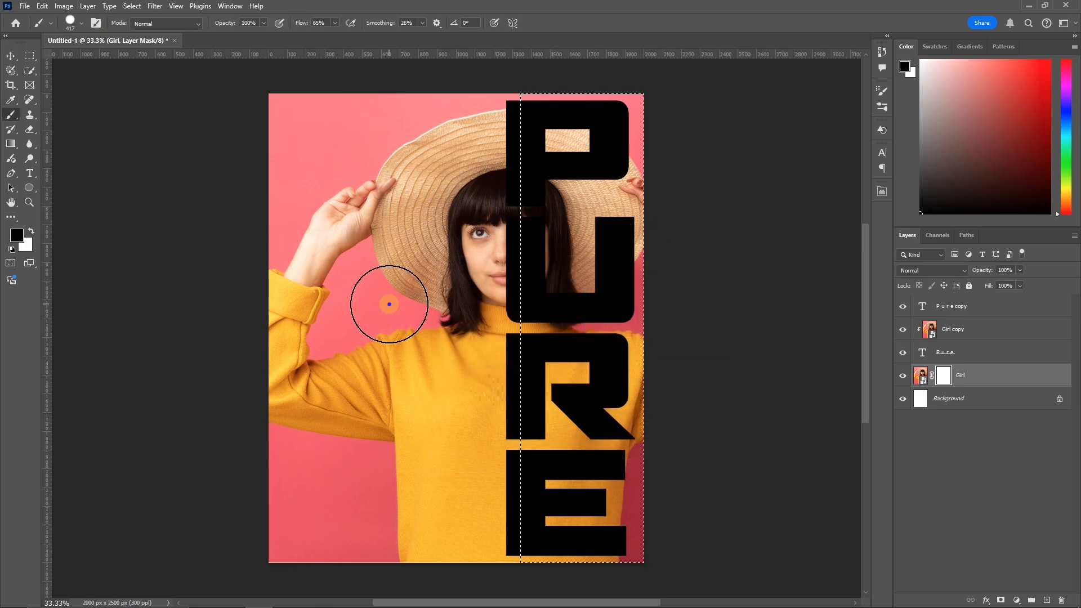
right_click(387, 307)
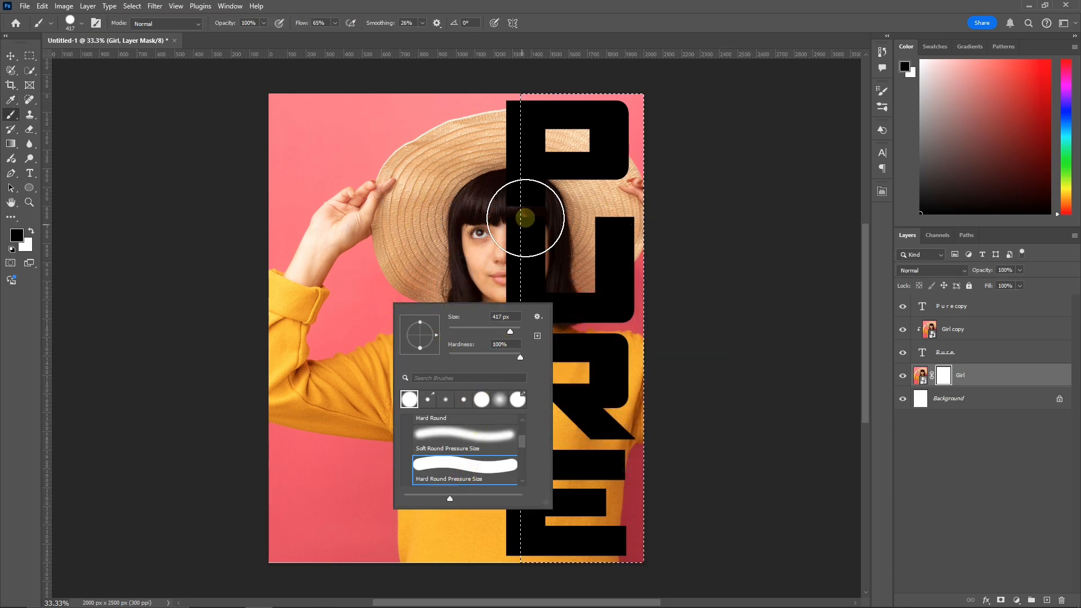
left_click(550, 136)
mouse_move(537, 116)
left_mouse_down()
mouse_move(625, 135)
mouse_move(605, 282)
mouse_move(618, 169)
mouse_move(642, 578)
mouse_move(543, 539)
mouse_move(494, 536)
mouse_move(535, 451)
mouse_move(526, 562)
mouse_move(653, 454)
mouse_move(616, 386)
mouse_move(610, 256)
mouse_move(545, 228)
mouse_move(540, 258)
left_mouse_up()
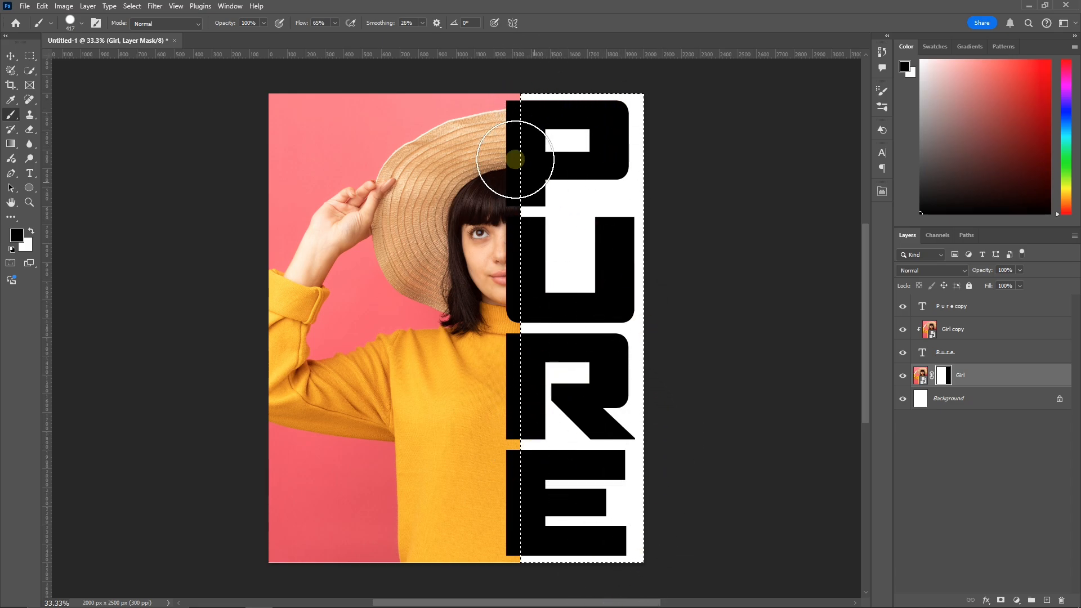
left_click(11, 57)
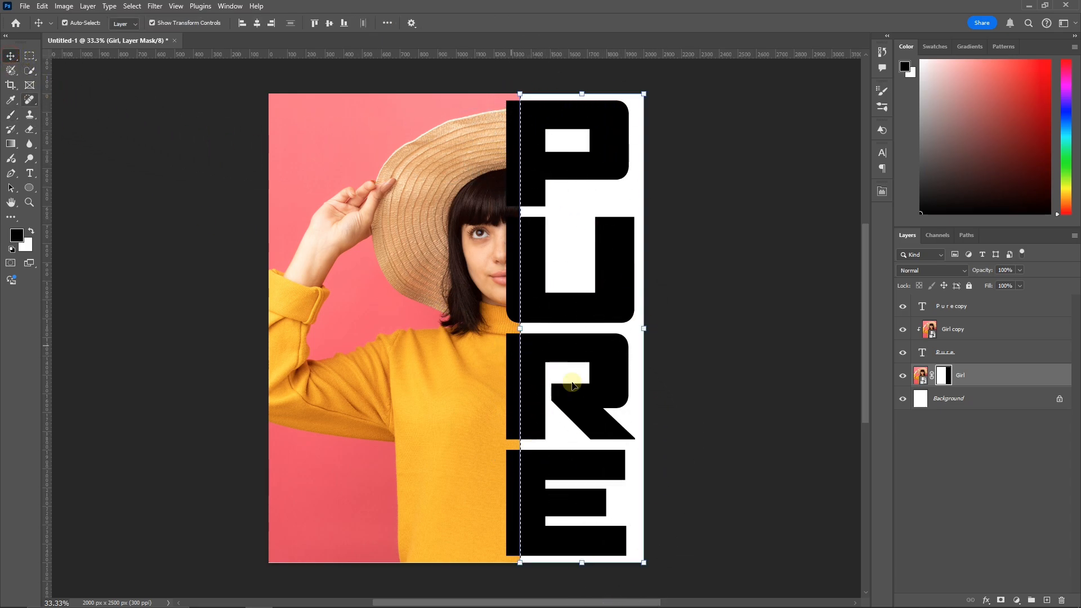
key("ctrl+d")
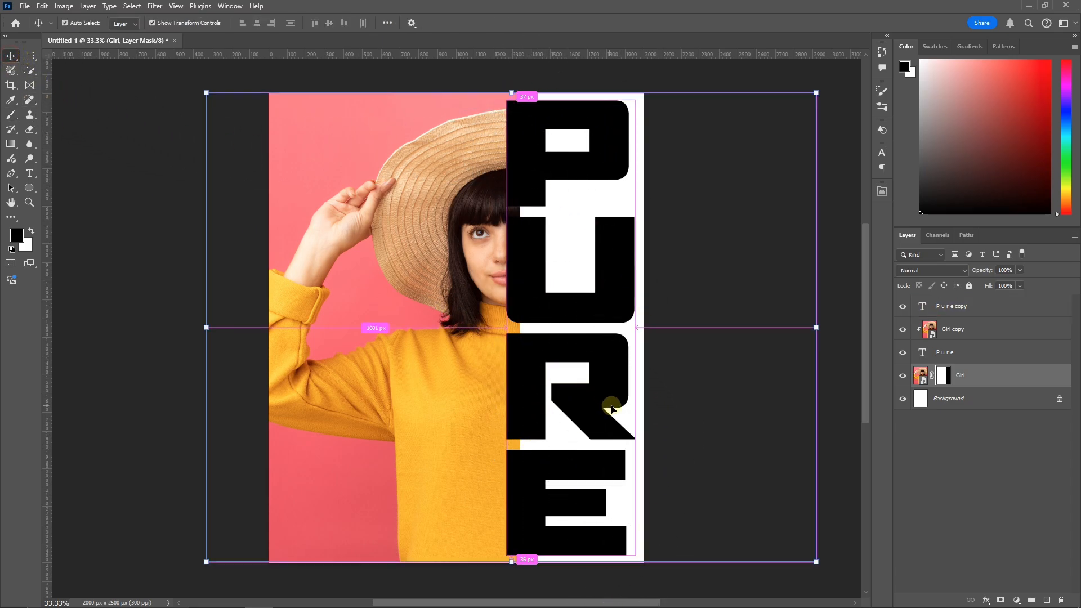
Step: Lower the fill of the Pure copy text layer to 0%
left_click(983, 305)
left_click_drag(1019, 286, 942, 303)
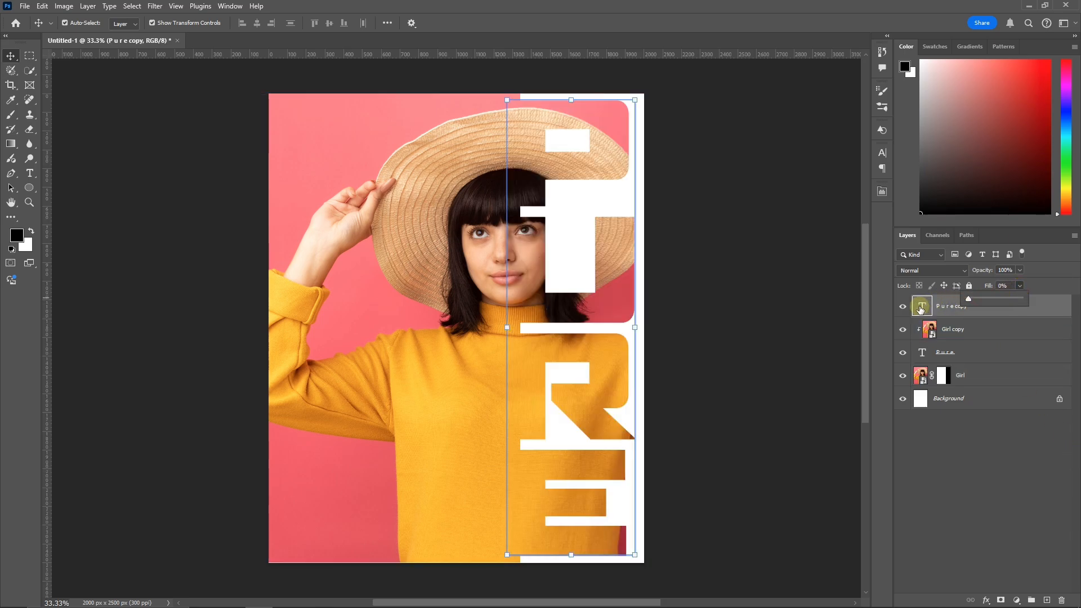
Step: Add an 11 px white stroke positioned Outside to the Pure copy text layer's style
right_click(920, 309)
left_click(931, 311)
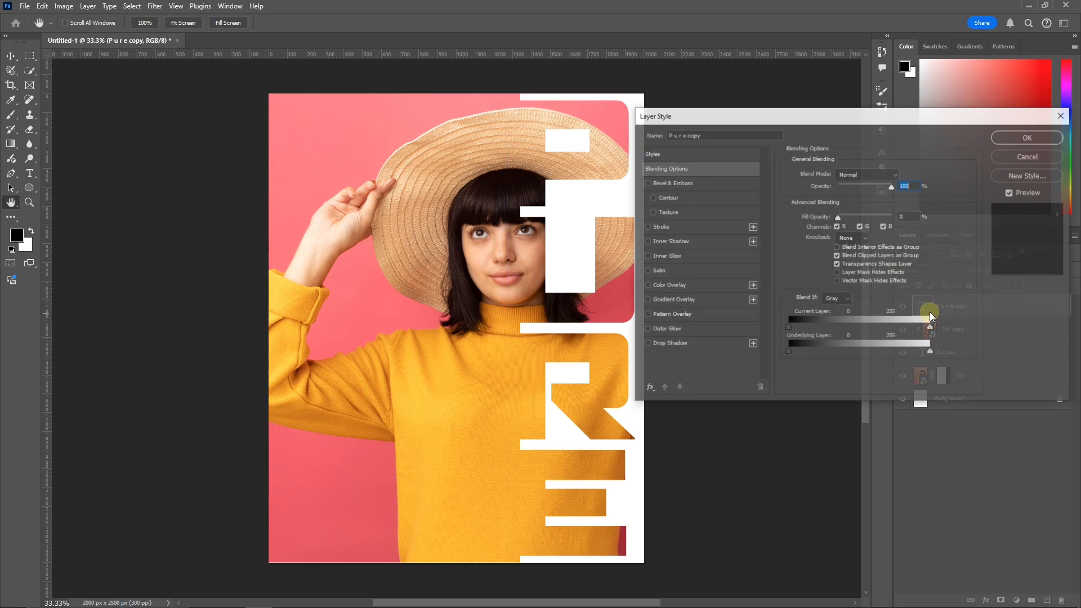
left_click_drag(711, 115, 701, 95)
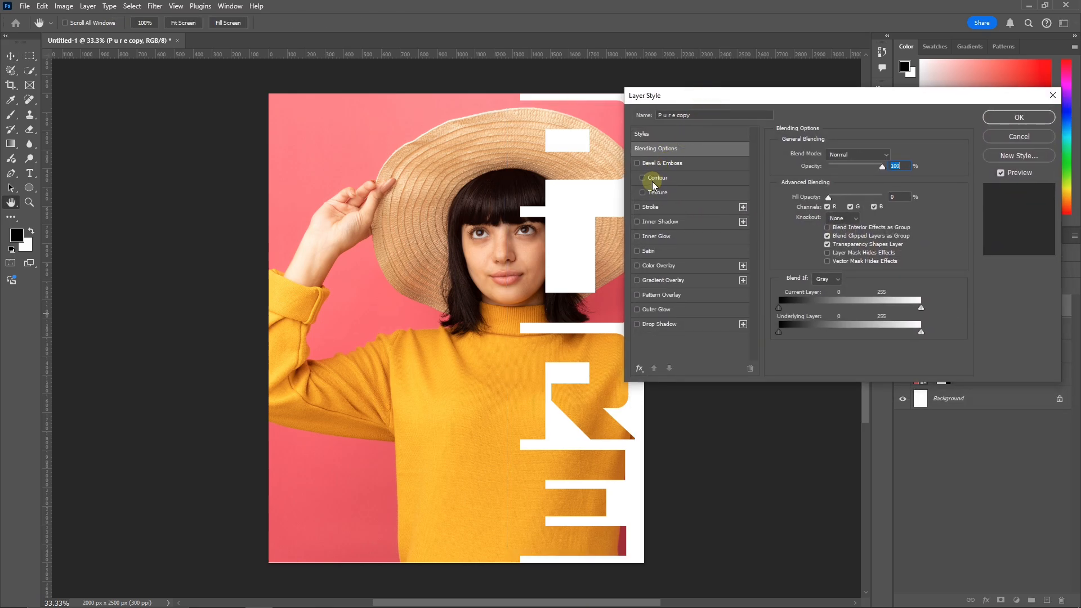
left_click(650, 207)
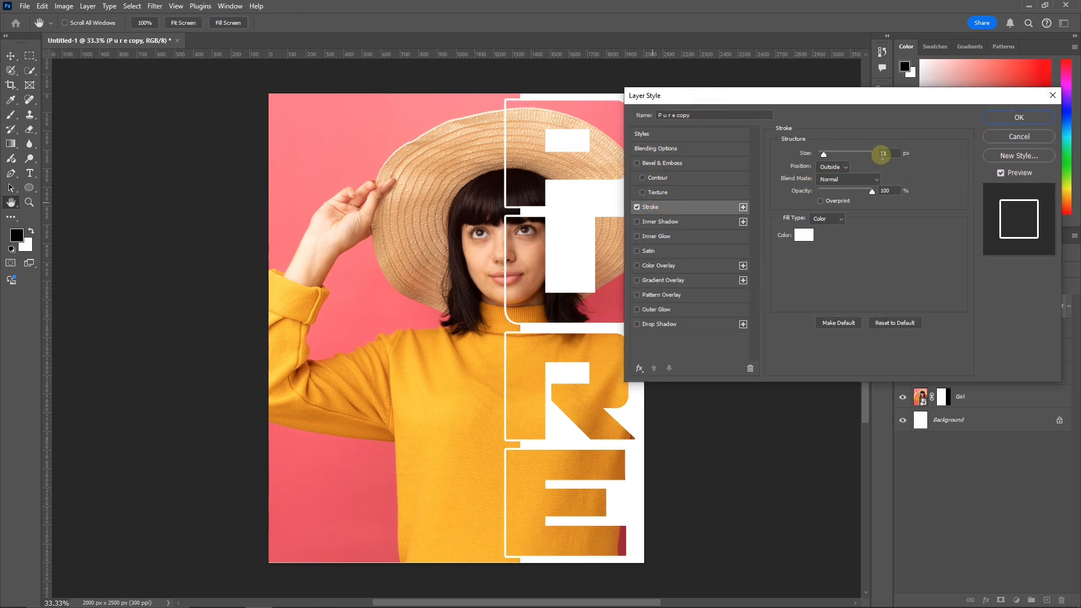
left_click(831, 167)
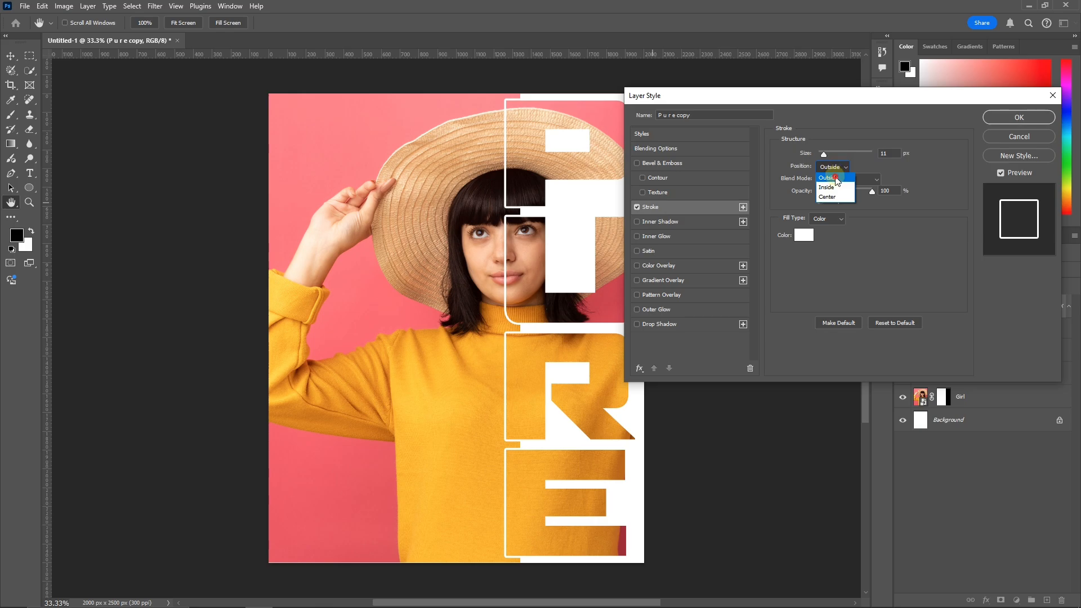
left_click(835, 178)
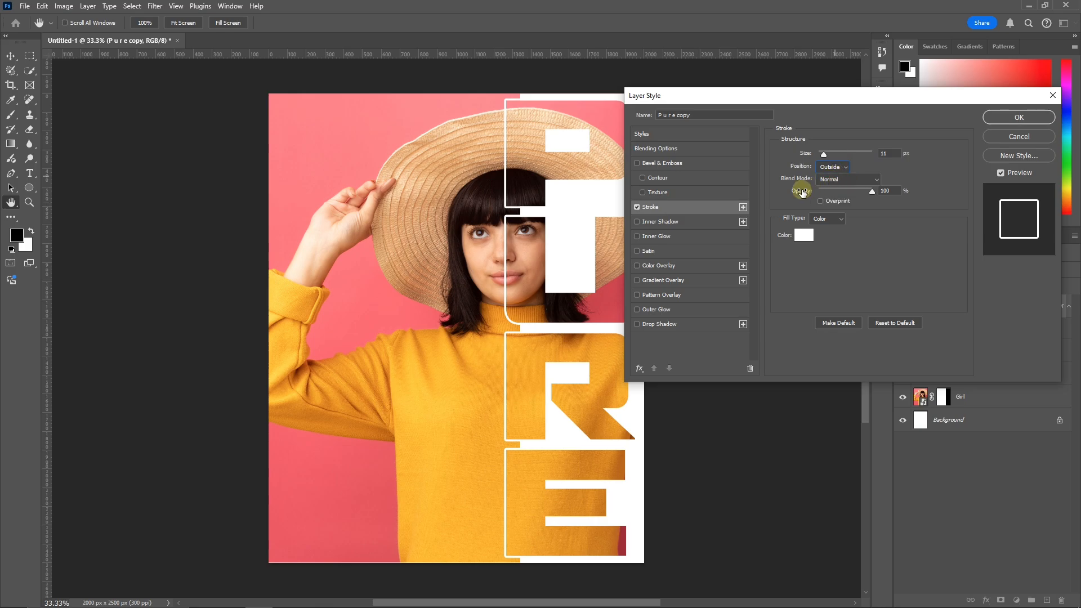
Step: Enable an inner shadow on the Pure copy layer with black colour and the Multiply blend mode
left_click(668, 237)
left_click(636, 236)
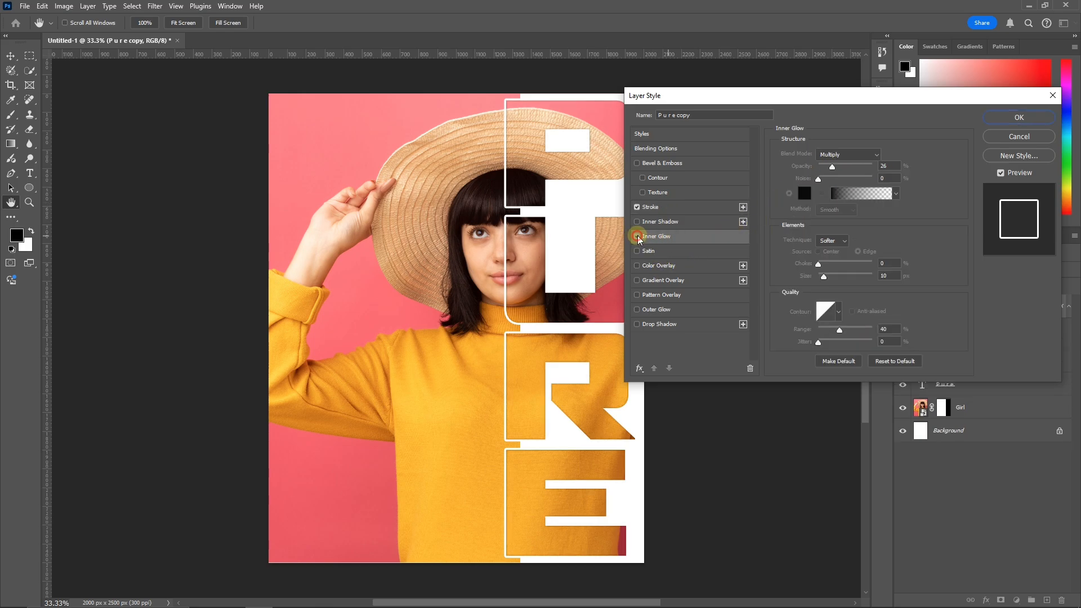
left_click(638, 222)
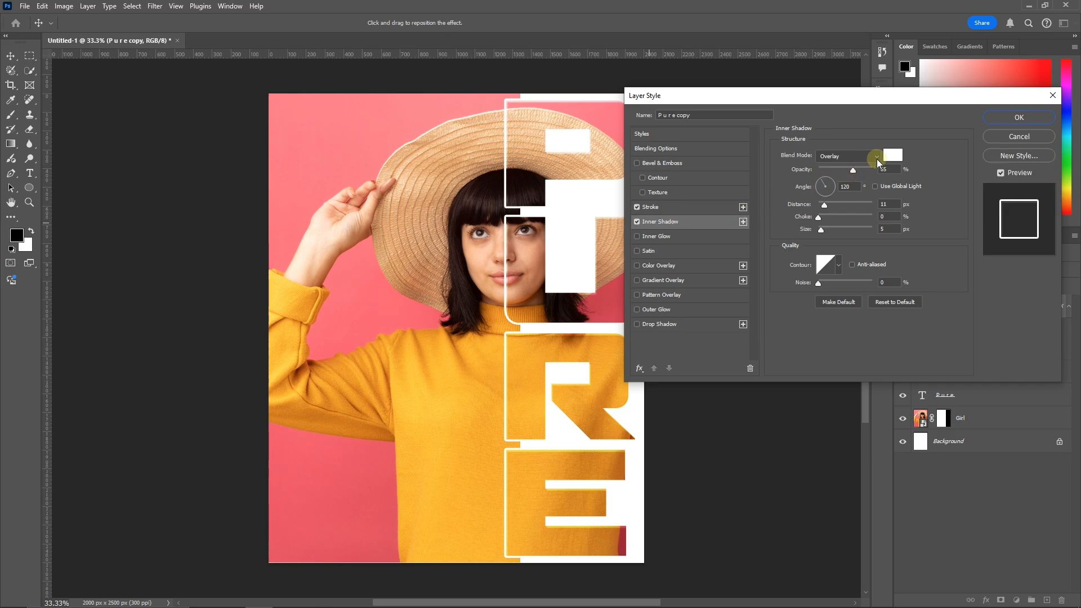
left_click(896, 157)
left_click_drag(495, 410, 417, 426)
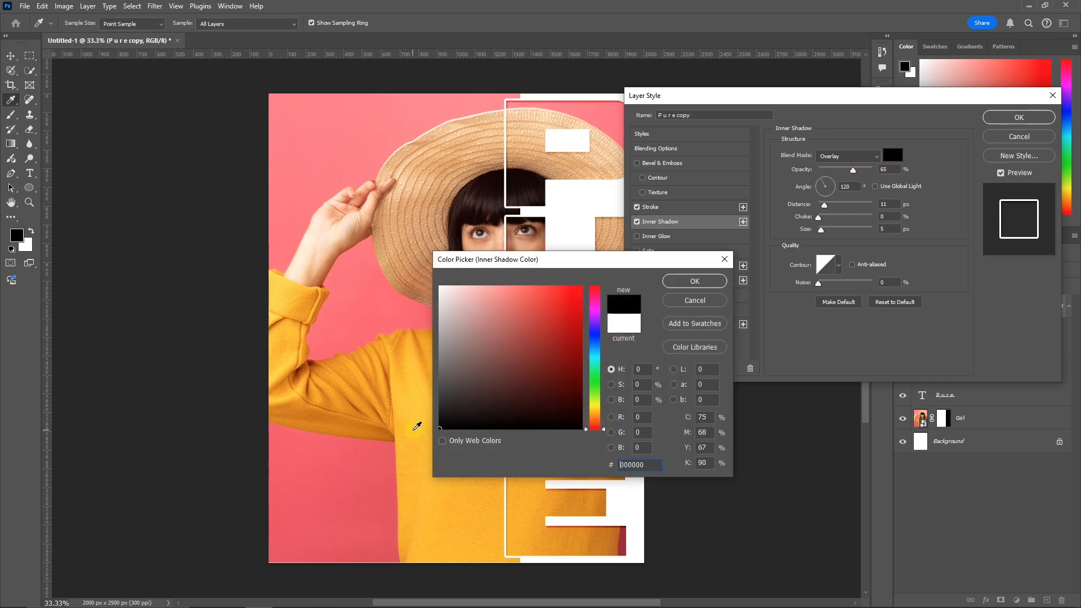
left_click(676, 282)
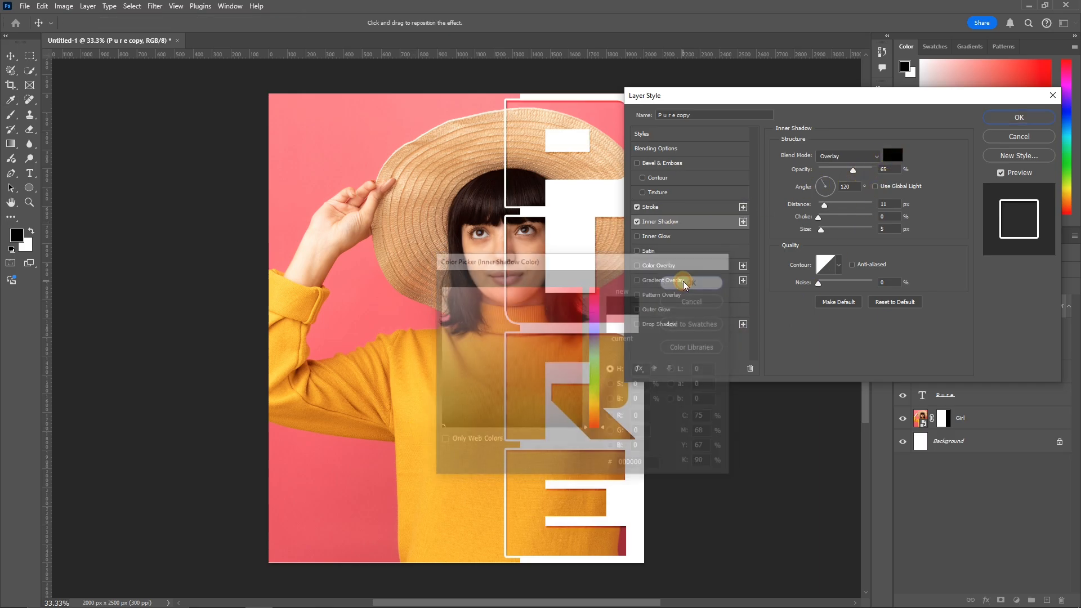
left_click(846, 161)
left_click(844, 208)
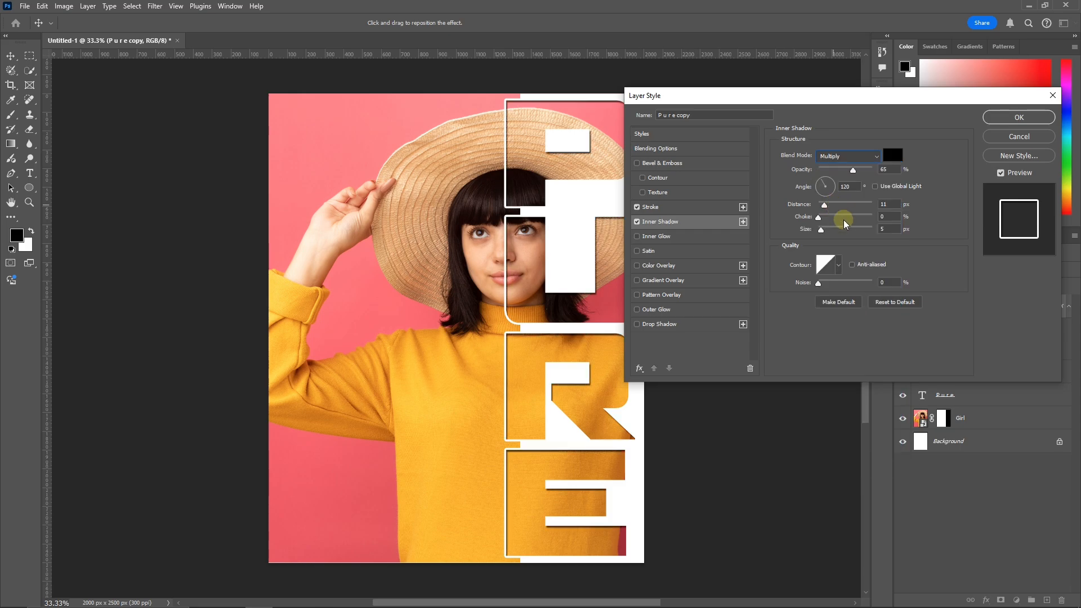
Step: Set the inner shadow's distance to 0 px and size to 46 px, then apply the layer style
left_click_drag(904, 96, 955, 130)
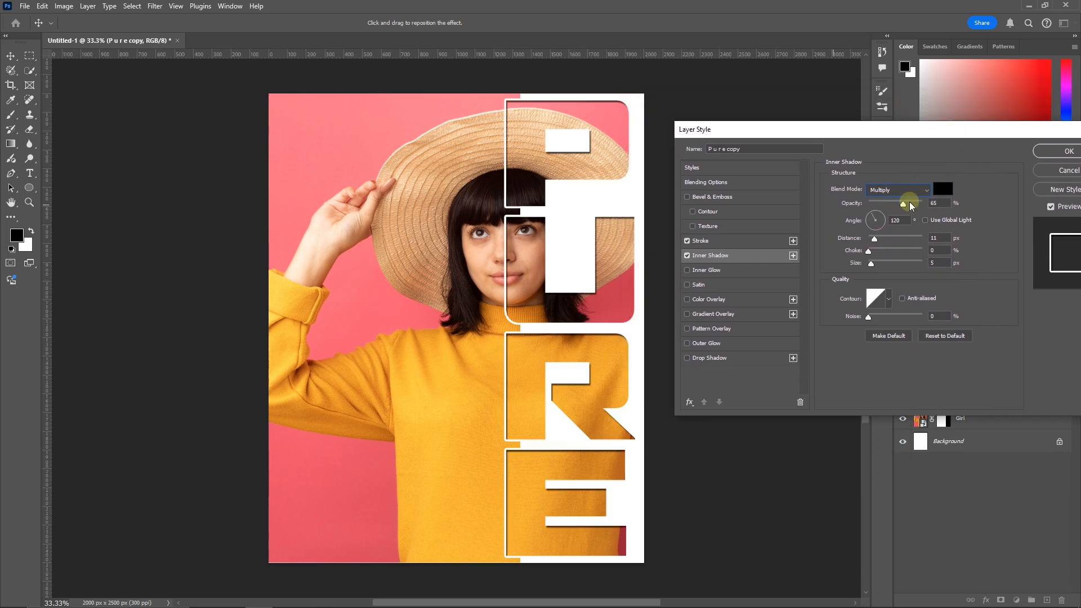
left_click_drag(875, 242, 803, 254)
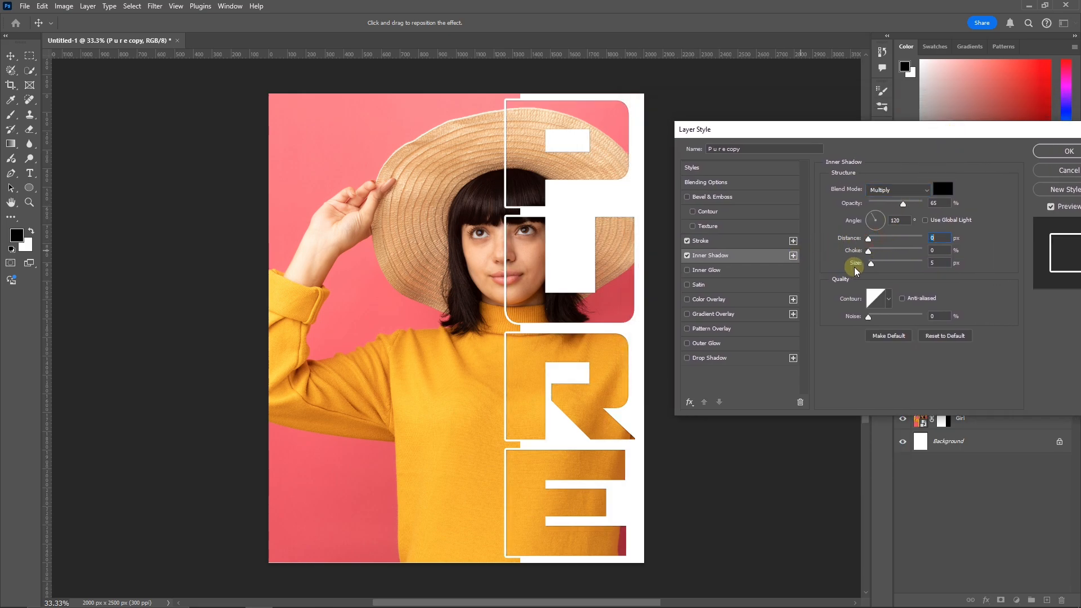
left_click_drag(871, 264, 880, 267)
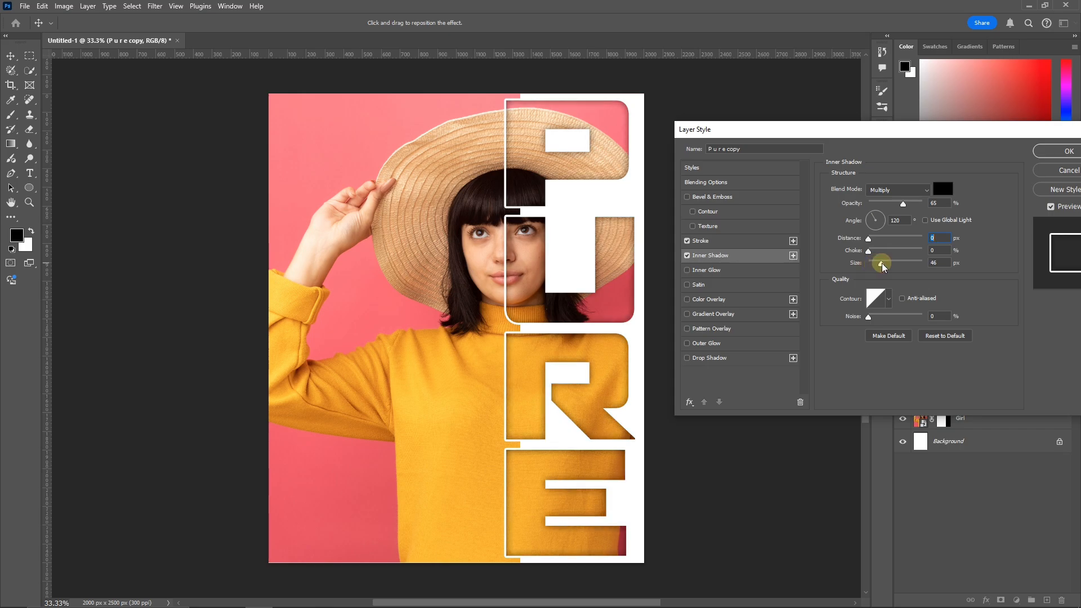
left_click_drag(922, 128, 874, 143)
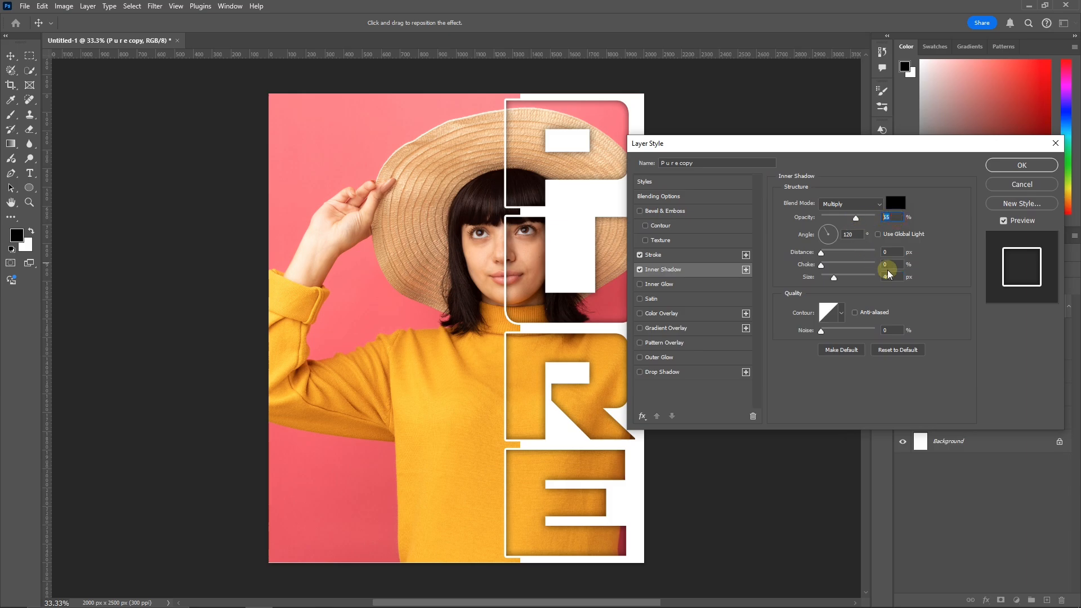
left_click(1021, 165)
left_click(985, 466)
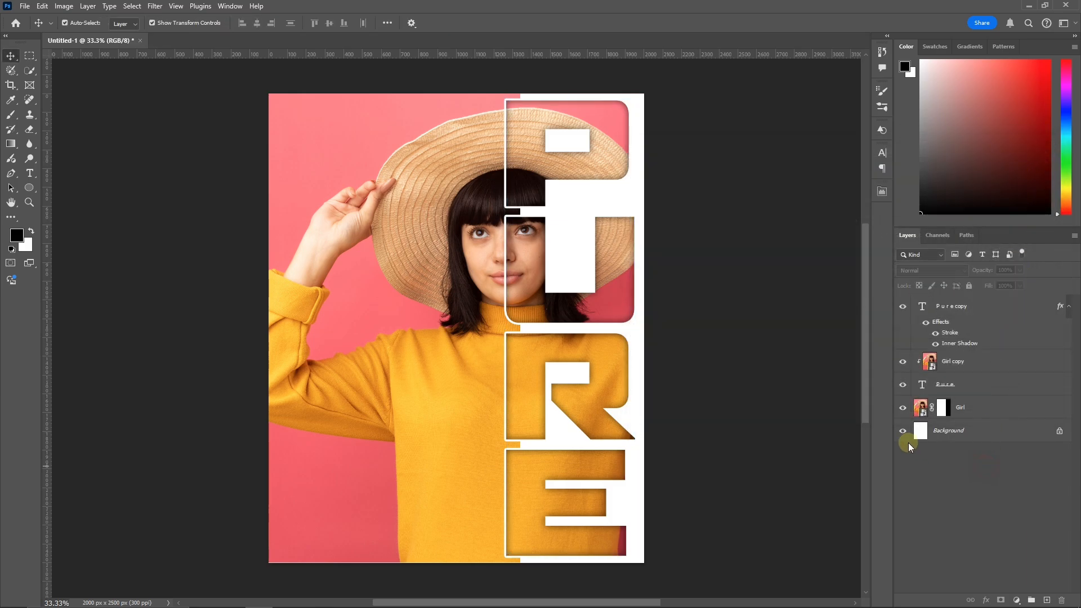
Step: Draw a rectangle shape about 1228 by 2442 px over the photo, from the letters' stems to near the canvas's left edge
left_click(30, 187)
left_click(60, 188)
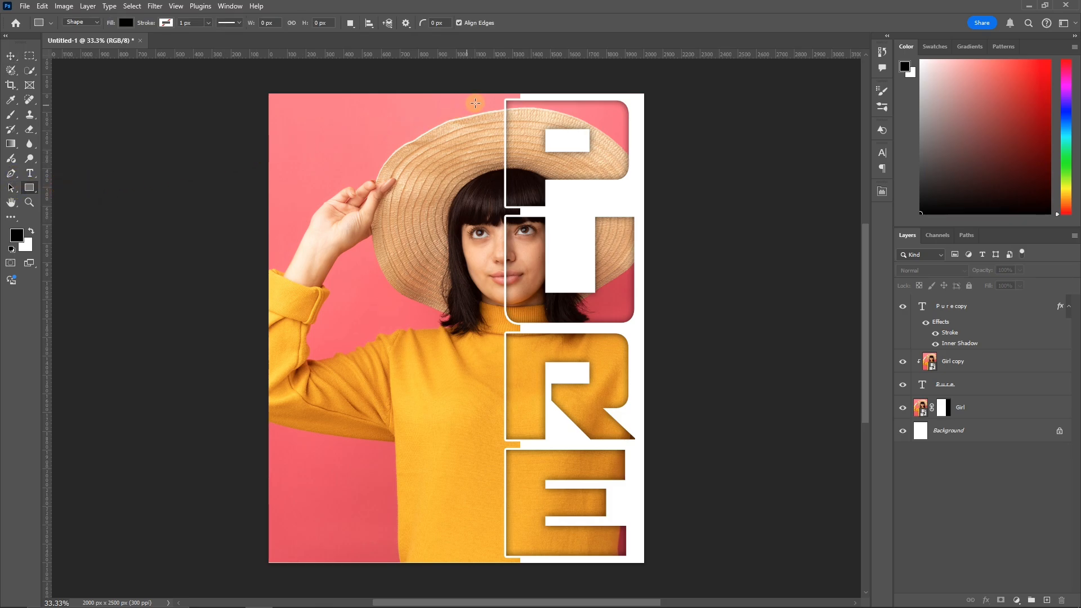
left_click_drag(509, 100, 280, 556)
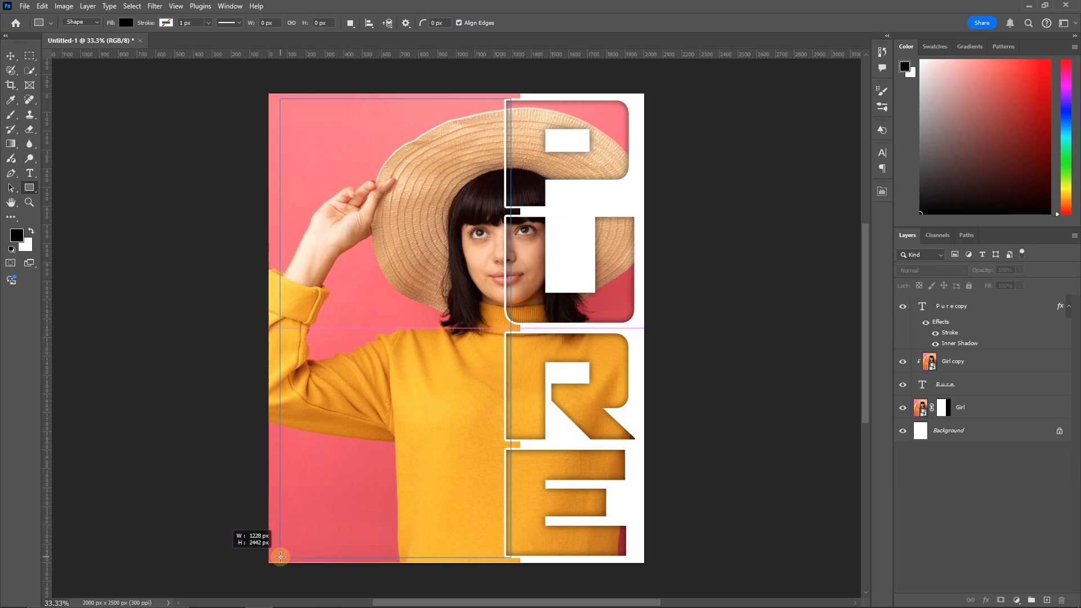
left_click_drag(280, 556, 280, 557)
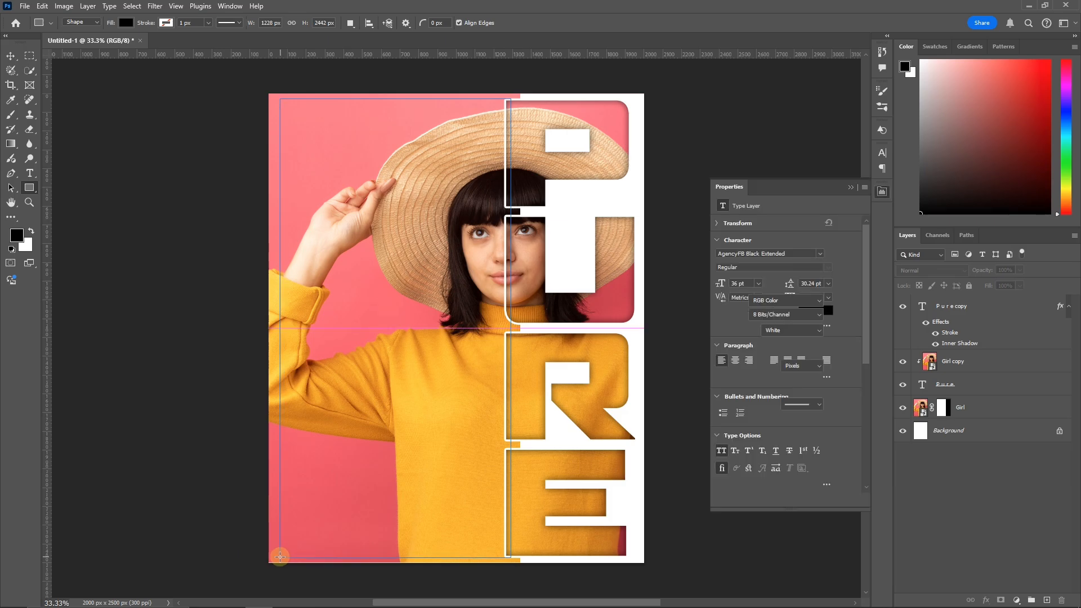
Step: Remove the rectangle's fill and give it a white 11 px stroke
left_click(126, 23)
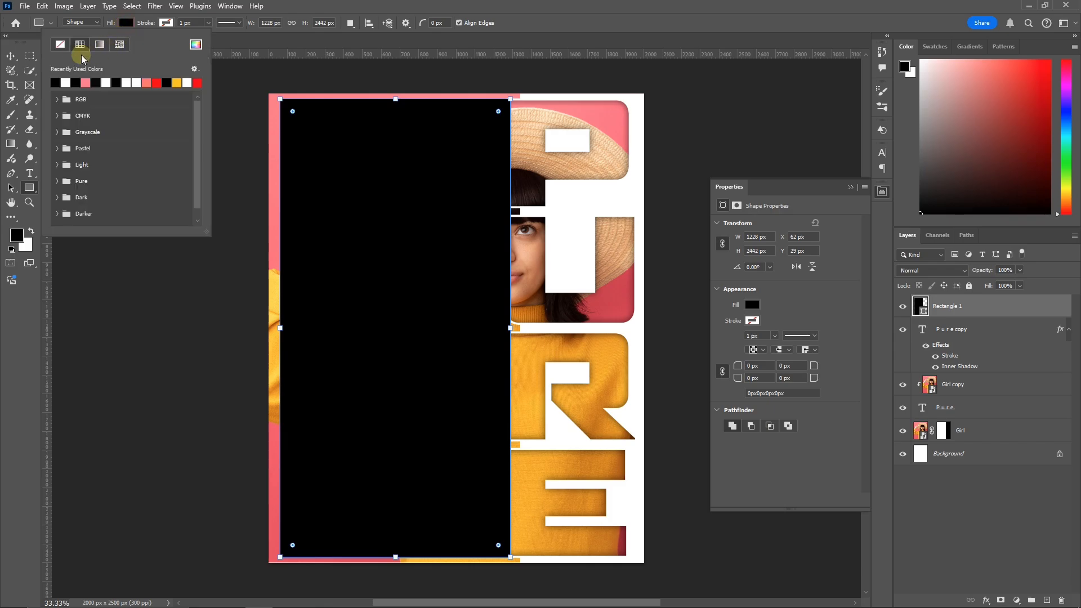
left_click(60, 45)
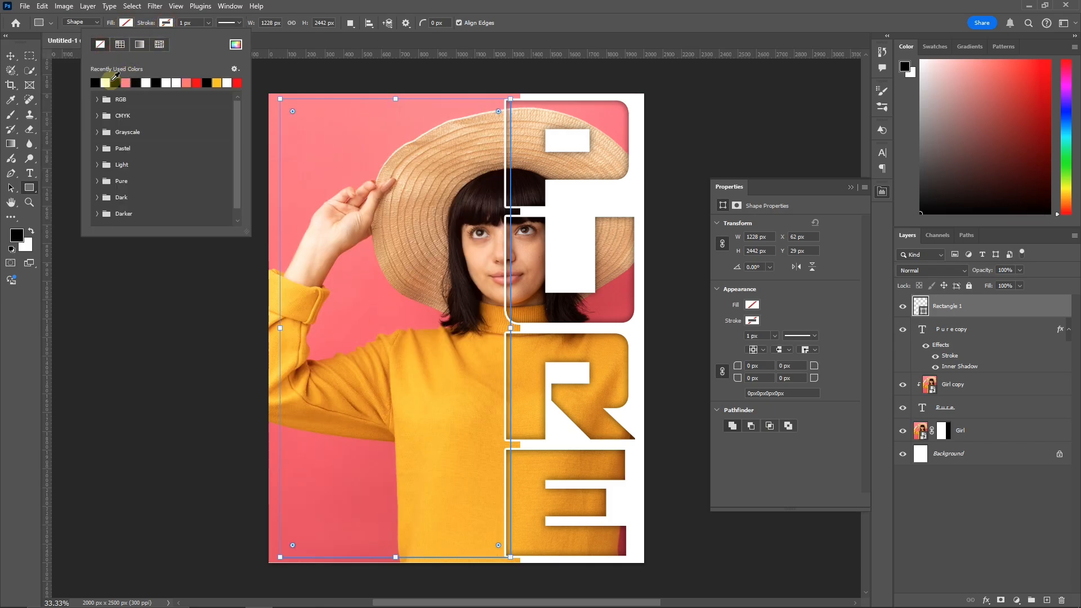
left_click(105, 82)
left_click(180, 23)
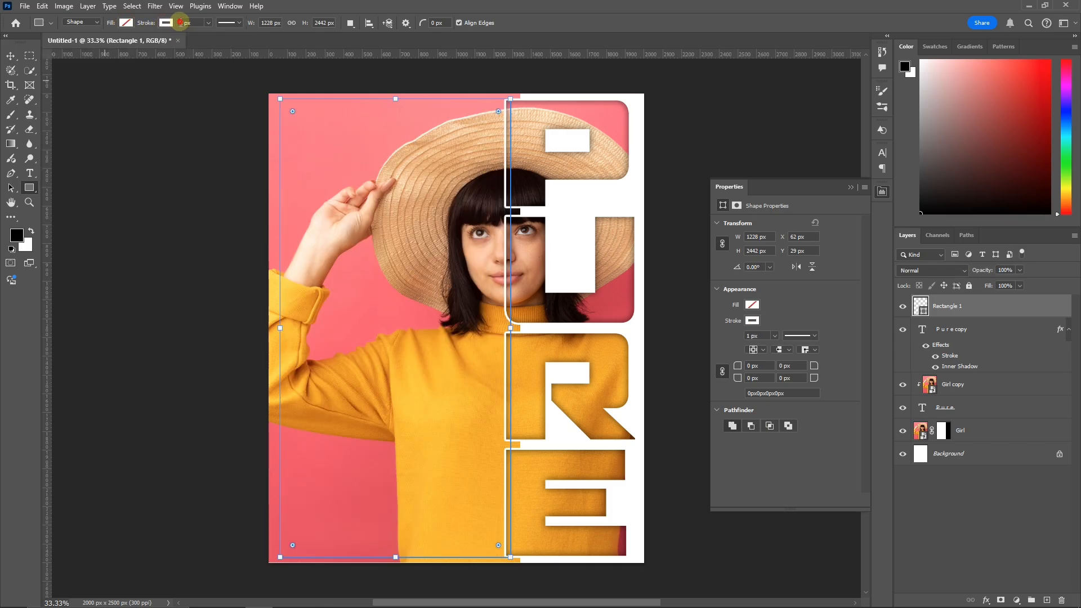
type("1")
key("Return")
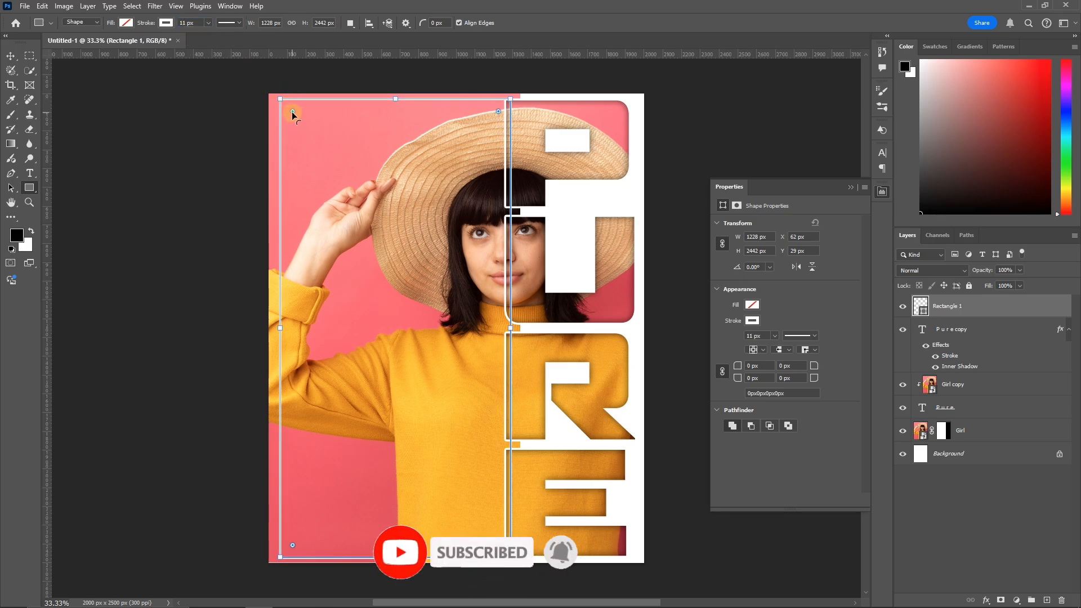
Step: Round all four corners of the rectangle frame to about 27 px
left_click_drag(292, 112, 282, 105)
left_click(20, 57)
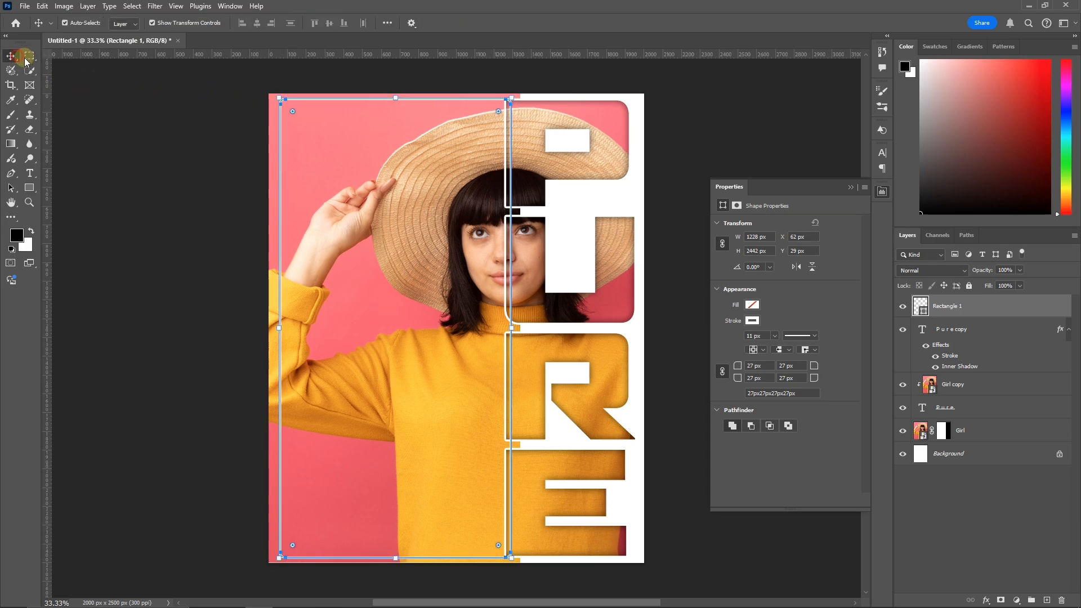
left_click(851, 188)
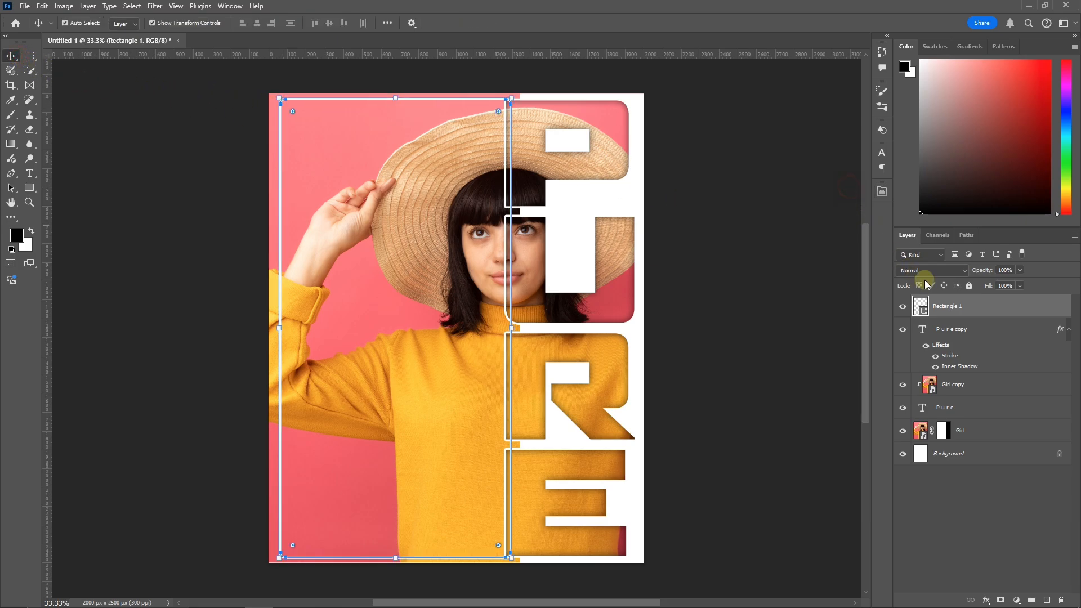
Step: Rasterize the Rectangle 1 layer and delete the part of the frame overlapping the letters' stems, leaving its right side open
right_click(939, 305)
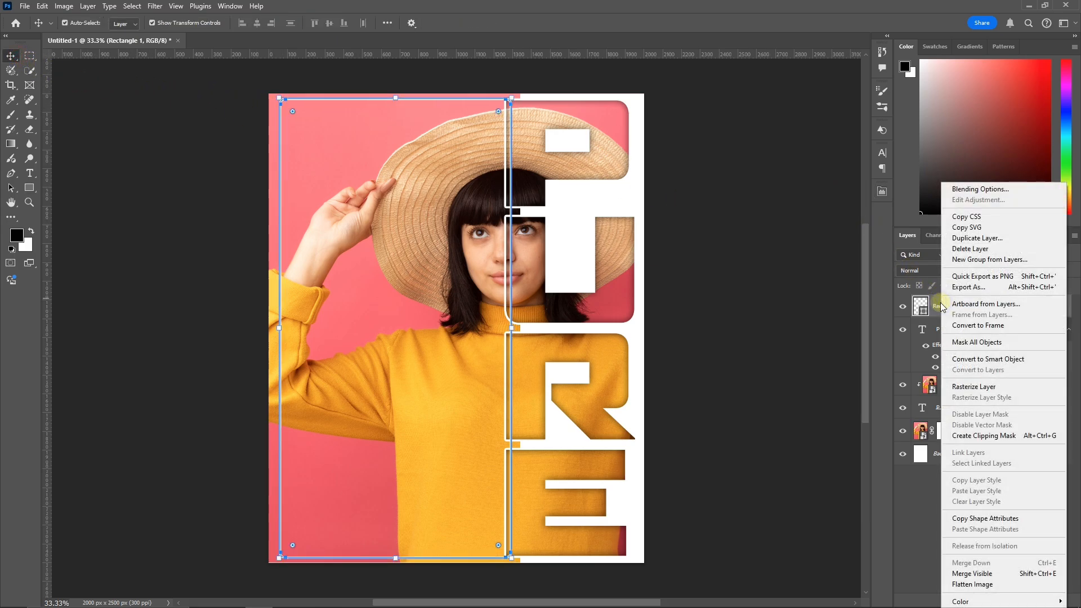
left_click(946, 388)
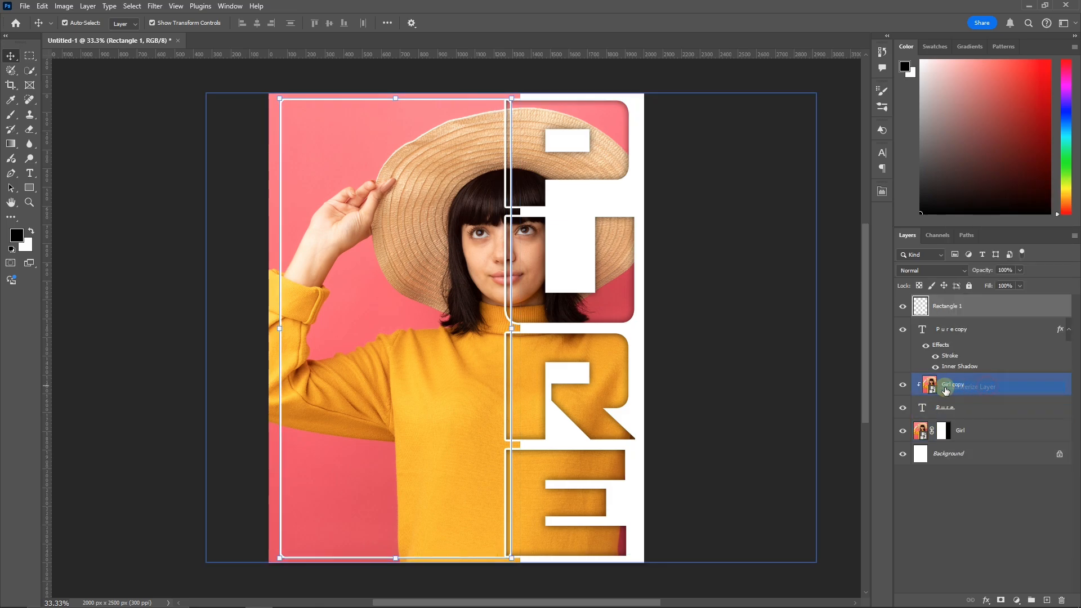
left_click(31, 57)
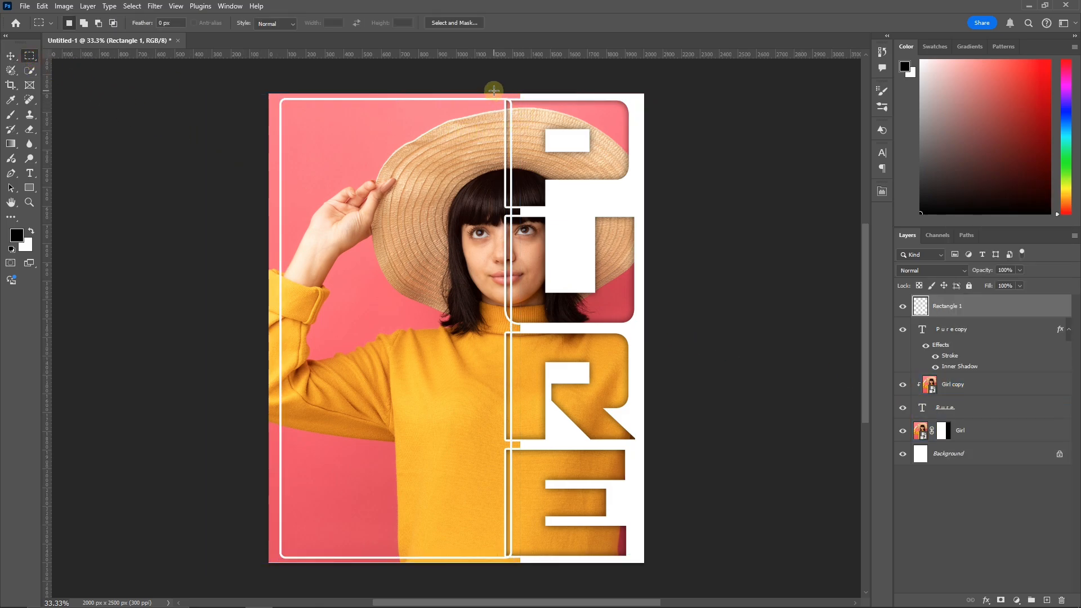
left_click_drag(498, 92, 689, 563)
key("Delete")
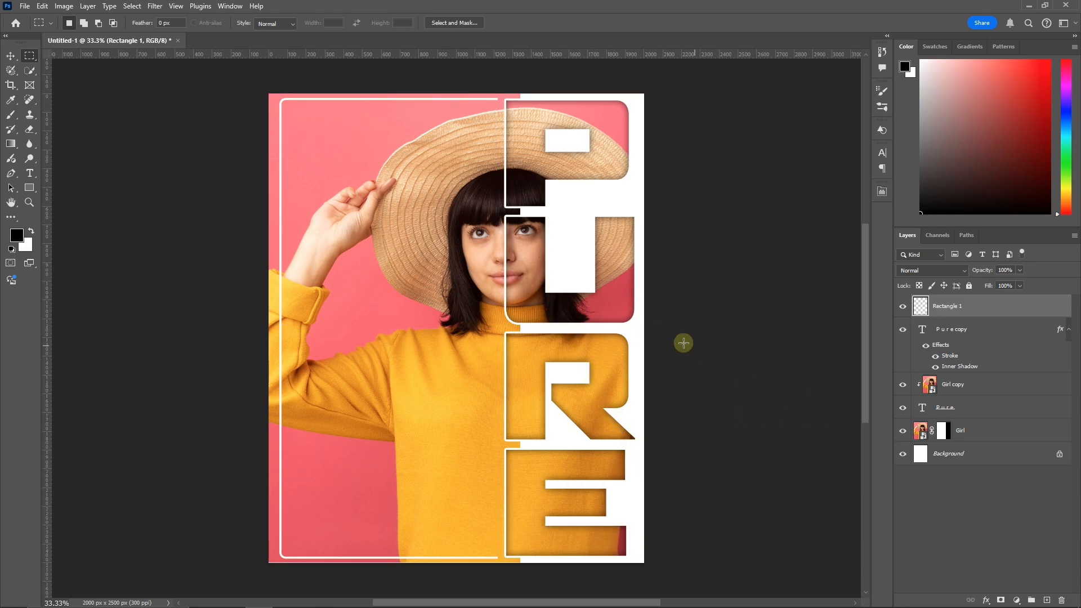
Step: Scale the open frame down slightly to about 98.92% so its horizontal lines move inward, and apply the transform
left_click(11, 56)
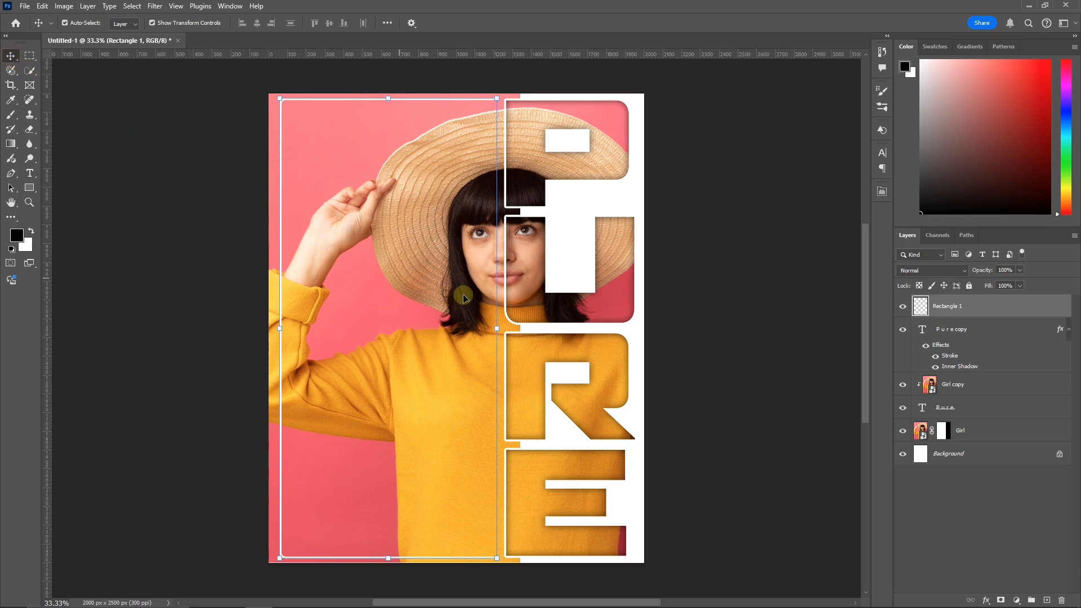
left_click_drag(386, 97, 385, 100)
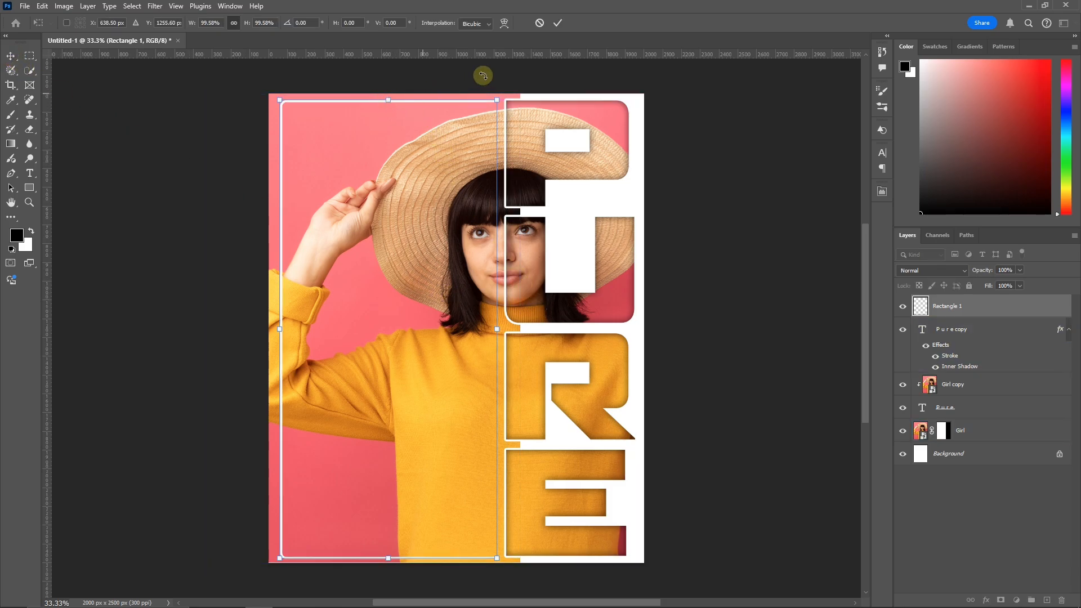
left_click_drag(389, 560, 388, 556)
left_click(557, 23)
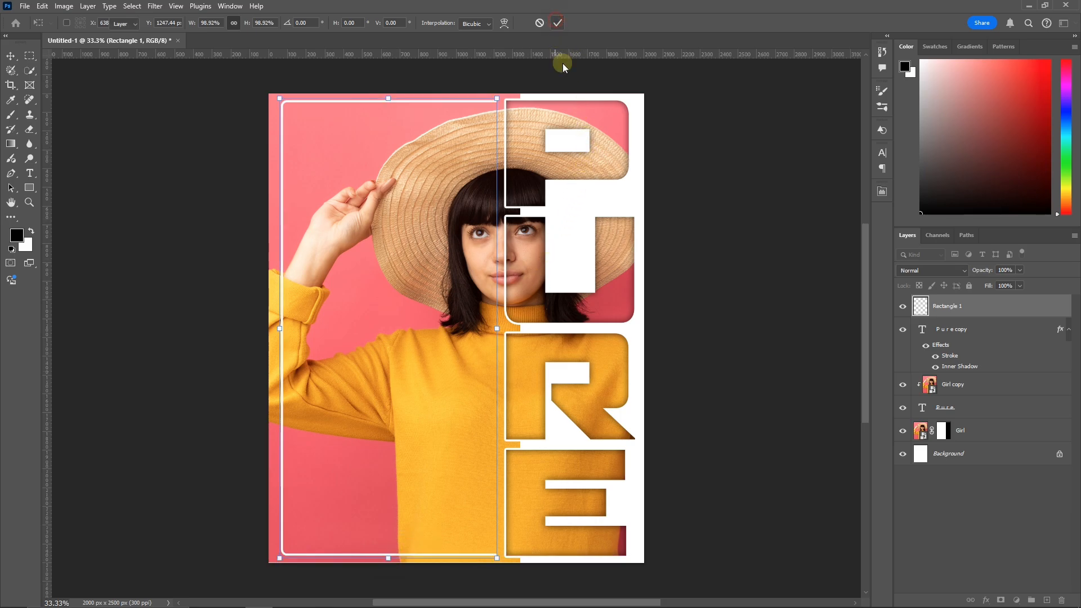
left_click(930, 538)
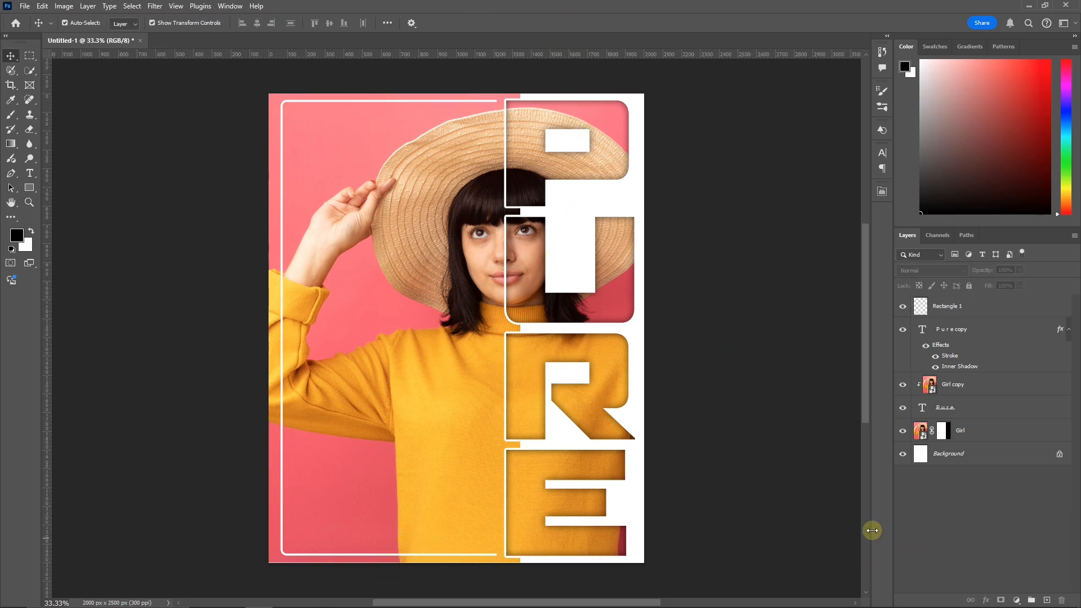
Step: Add a text layer reading KEEP SMILING on two lines over the upper part of the photo
left_click(32, 172)
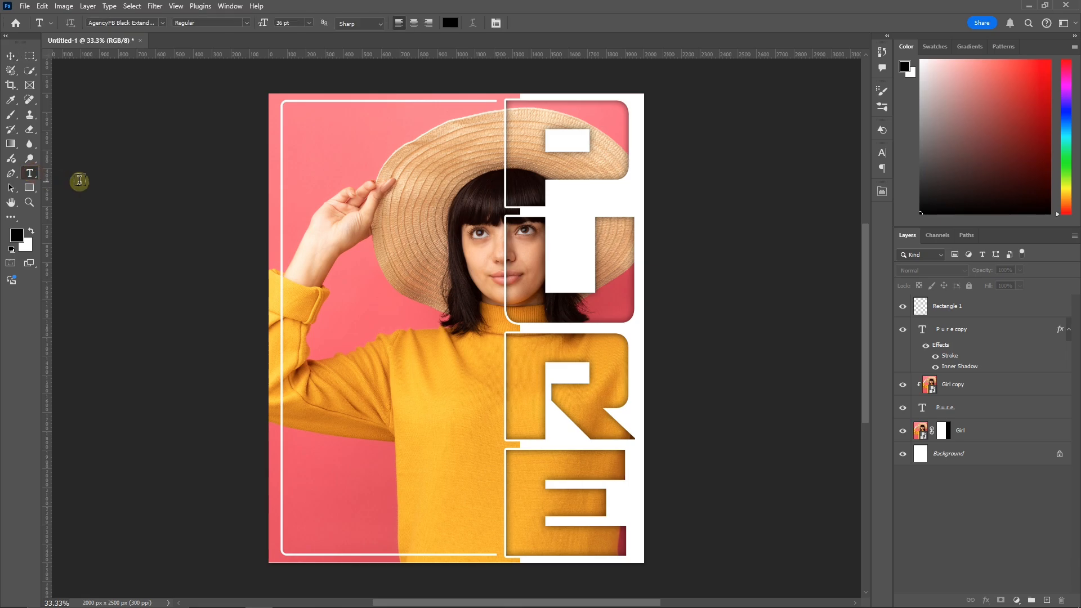
left_click(307, 180)
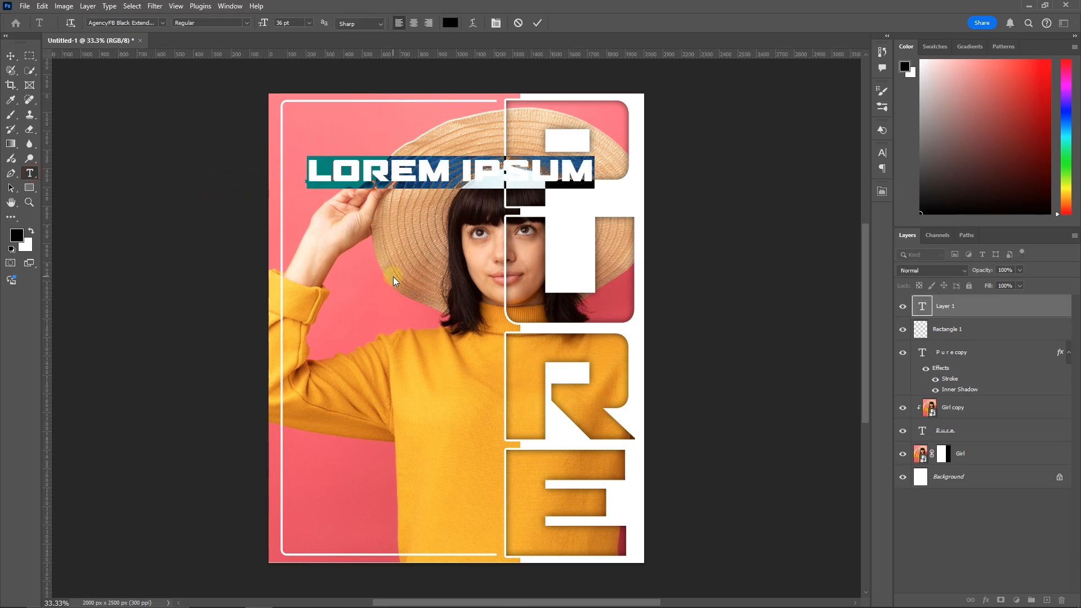
type("KEEP SMILING")
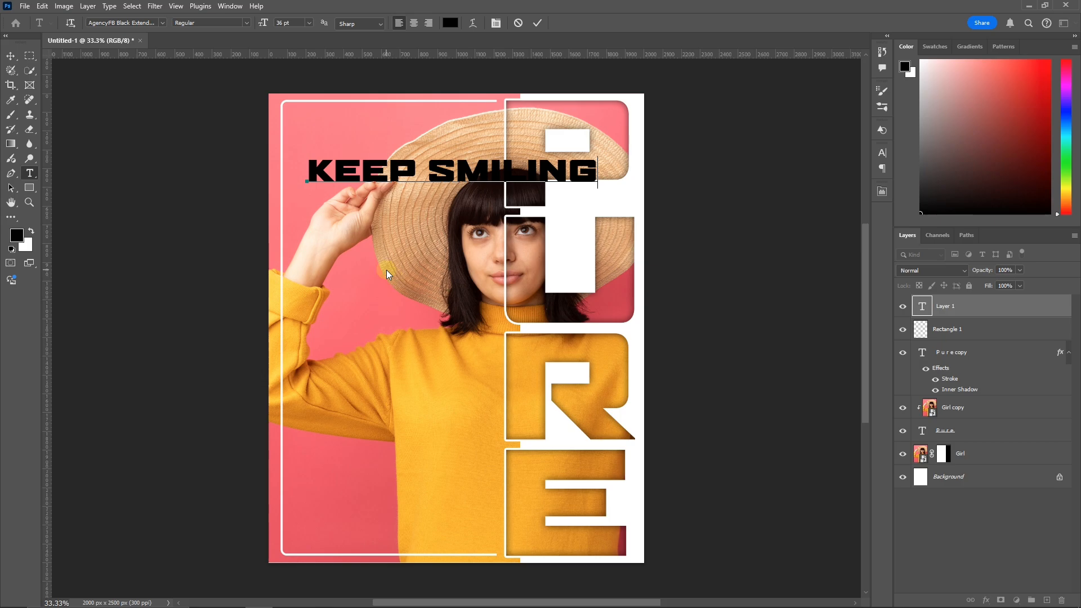
left_click(435, 183)
key("BackSpace")
key("Return")
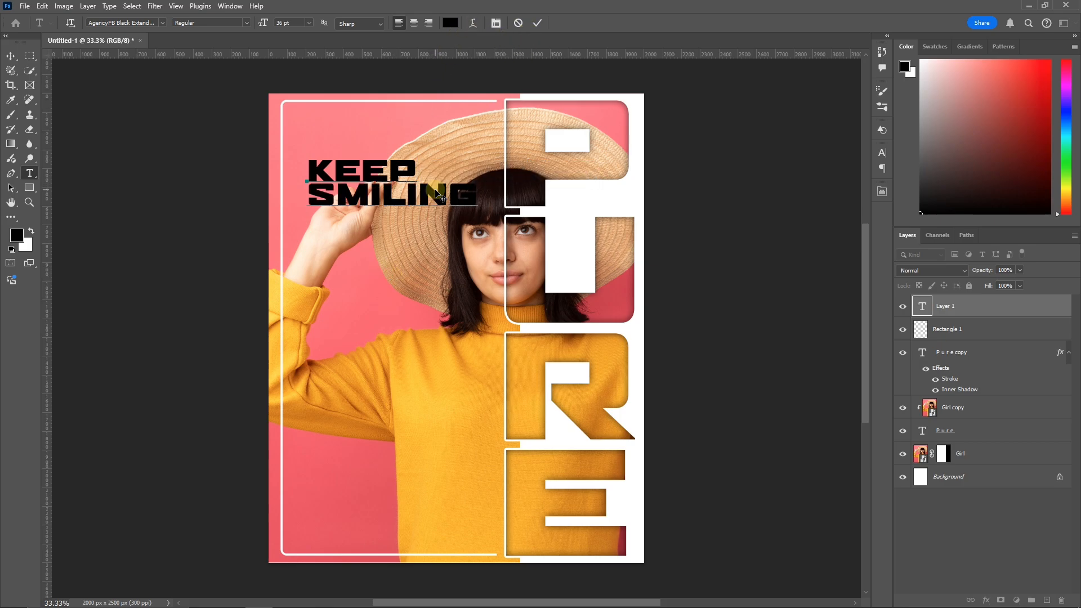
left_click(538, 24)
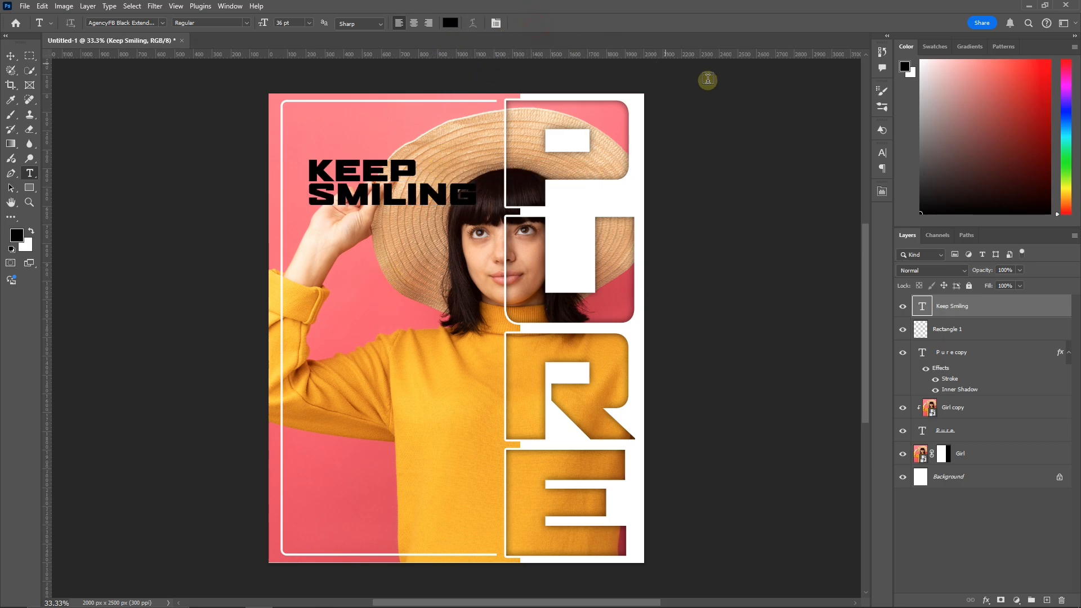
Step: Change the KEEP SMILING caption's color to white and its font to Designer Regular
left_click(881, 158)
left_click(850, 217)
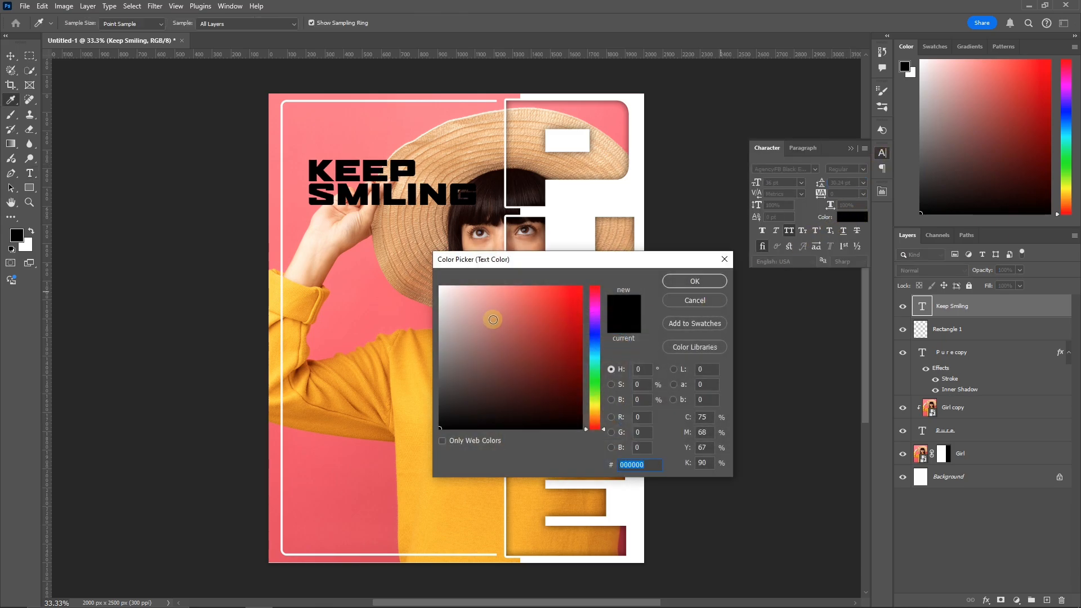
left_click_drag(492, 319, 423, 278)
left_click(695, 281)
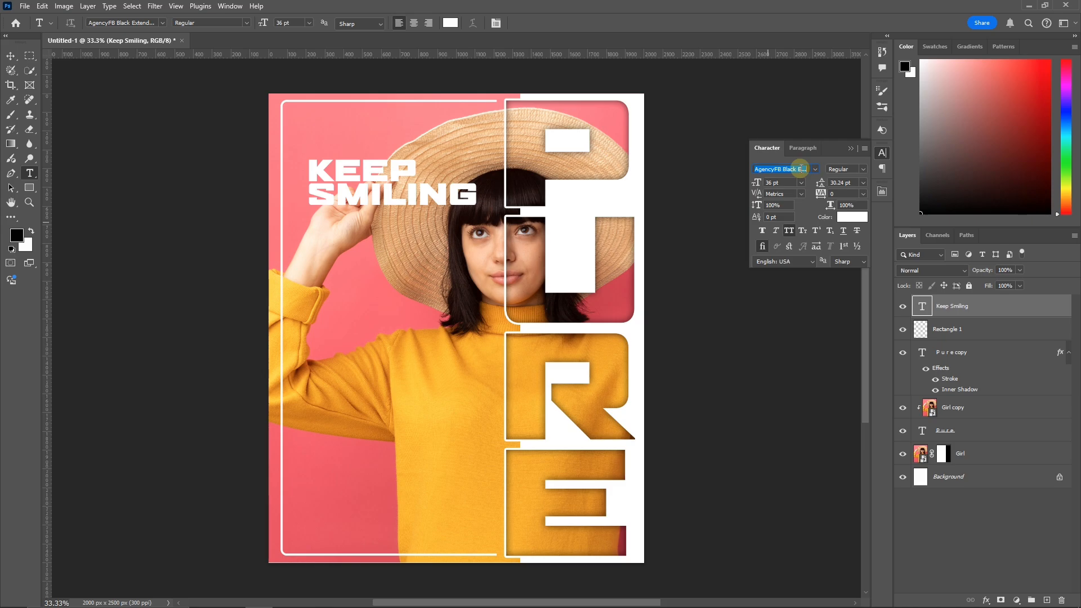
type("desi")
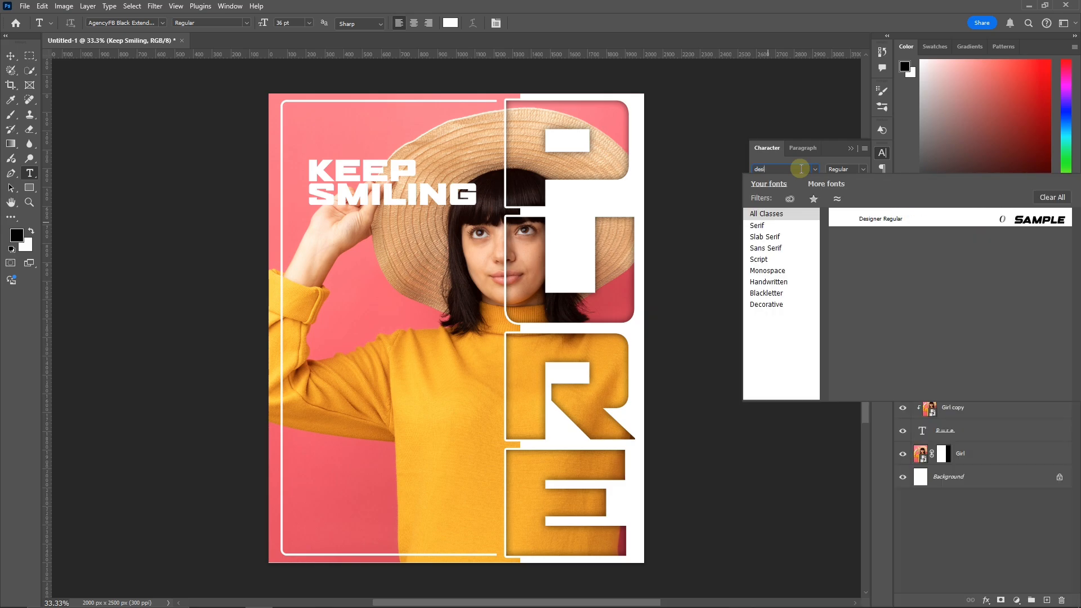
left_click(881, 218)
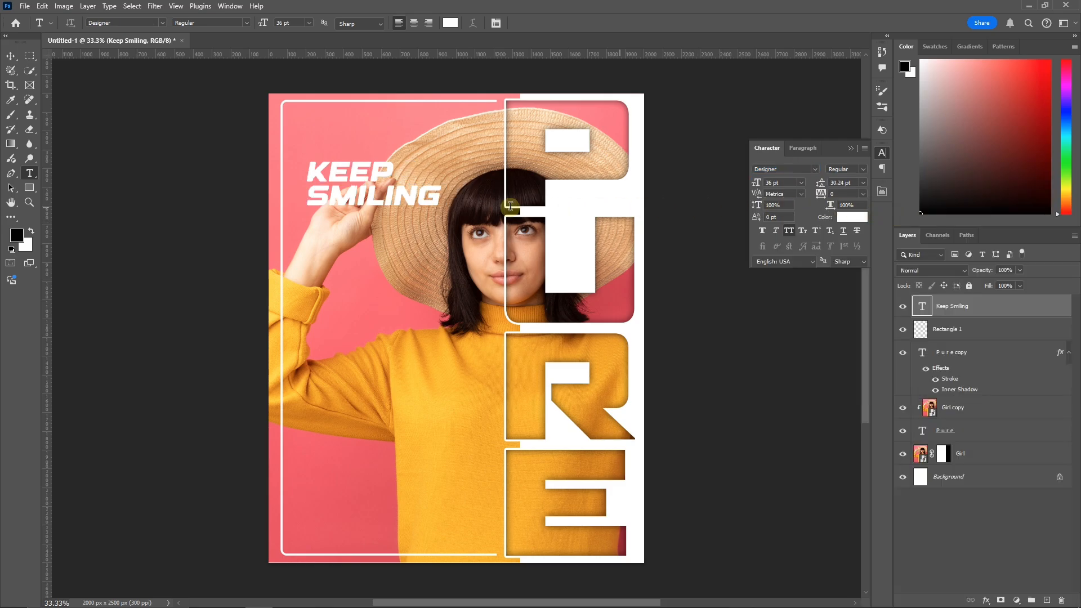
Step: Indent the word SMILING with spaces so it starts past the end of KEEP, and commit the text
left_click(316, 202)
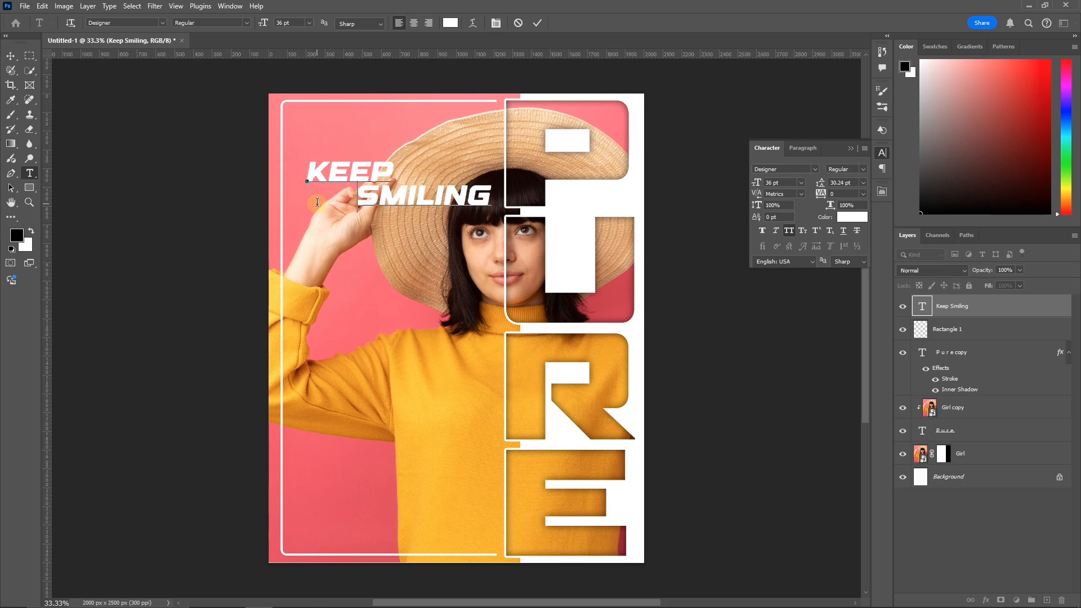
left_click(532, 23)
left_click(9, 56)
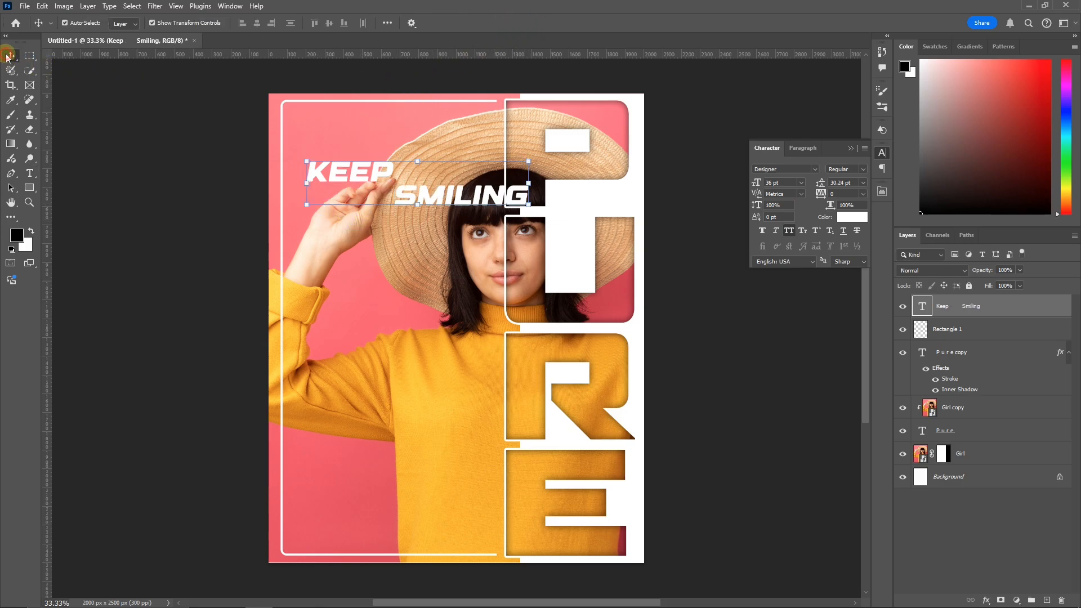
Step: Rotate the caption to -90°, scale it to about 65.27%, and place it inside the frame's upper-left corner
left_click_drag(524, 157, 399, 123)
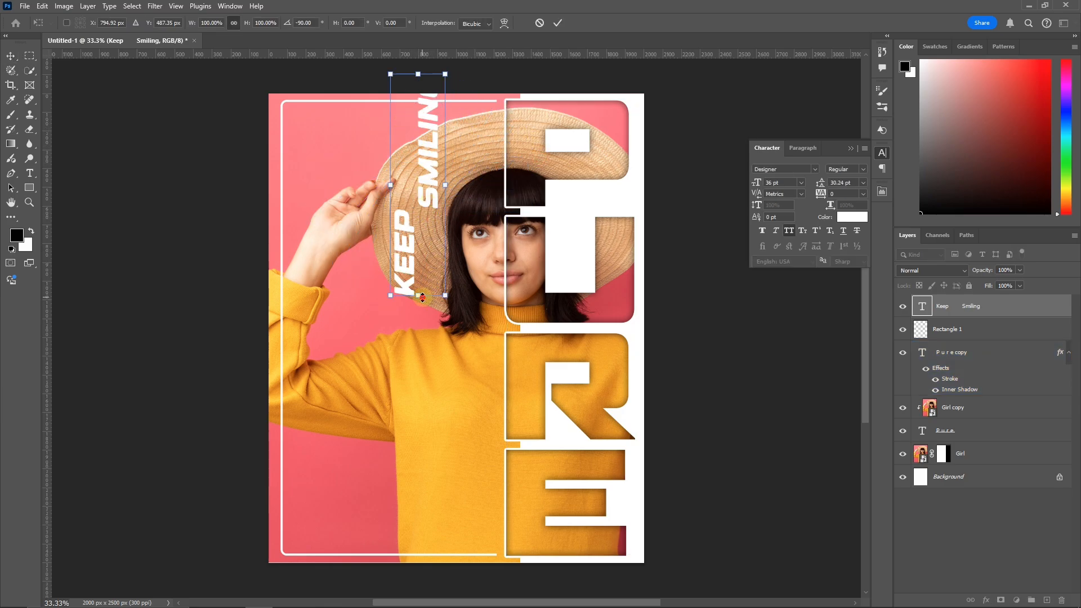
left_click_drag(422, 296, 422, 223)
left_click_drag(422, 156, 314, 195)
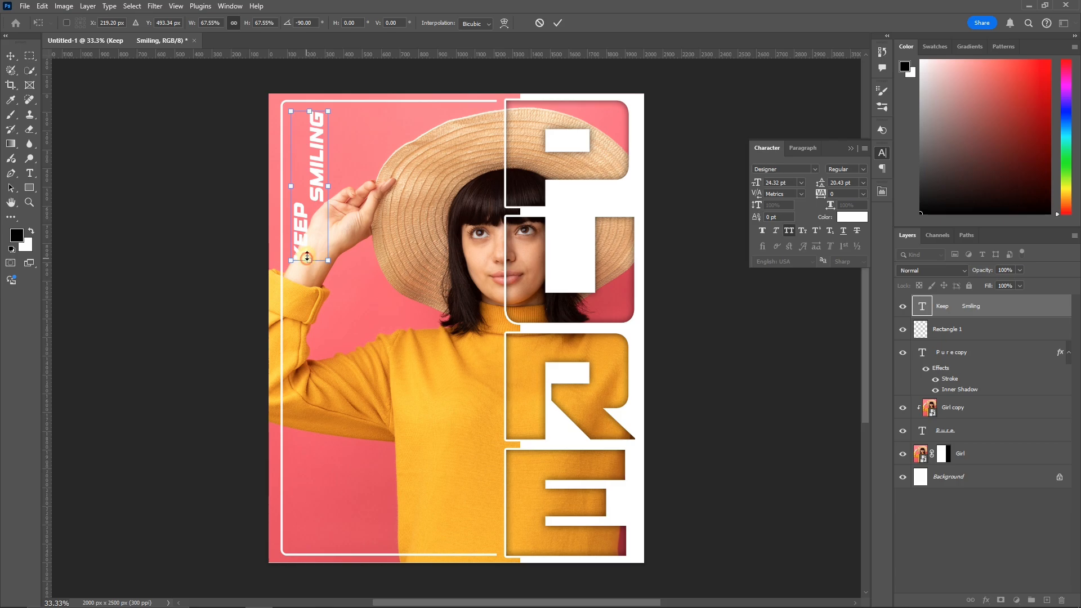
left_click_drag(307, 257, 307, 253)
left_click_drag(314, 184, 309, 182)
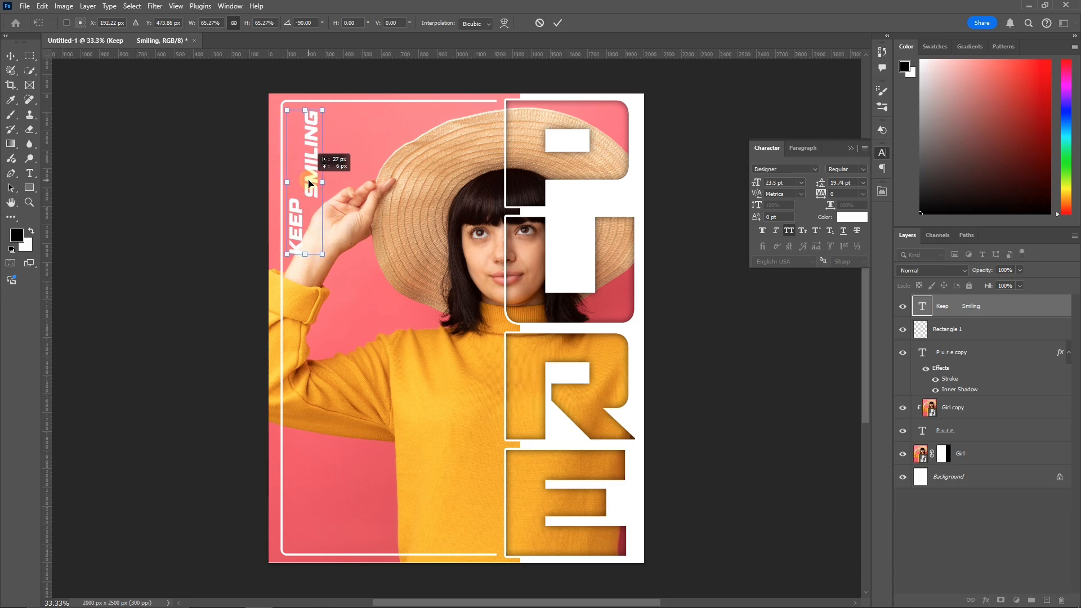
key("Return")
left_click(360, 221)
Step: Give the KEEP SMILING caption a thin outside stroke in pink ff7f8e sampled from the photo's background
left_click(928, 306)
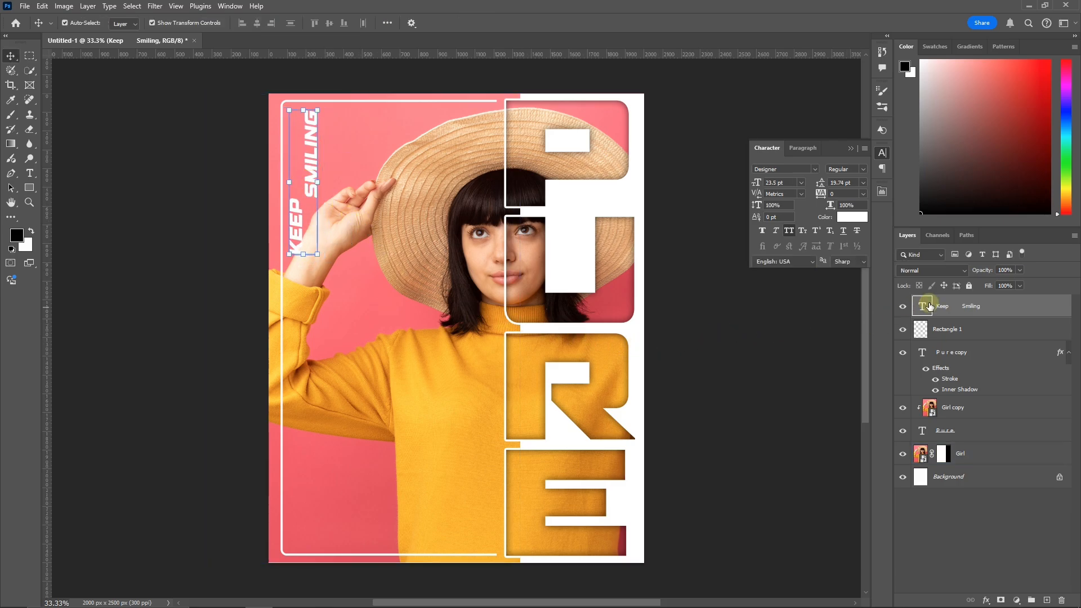
right_click(923, 310)
left_click(951, 314)
left_click_drag(709, 142, 629, 120)
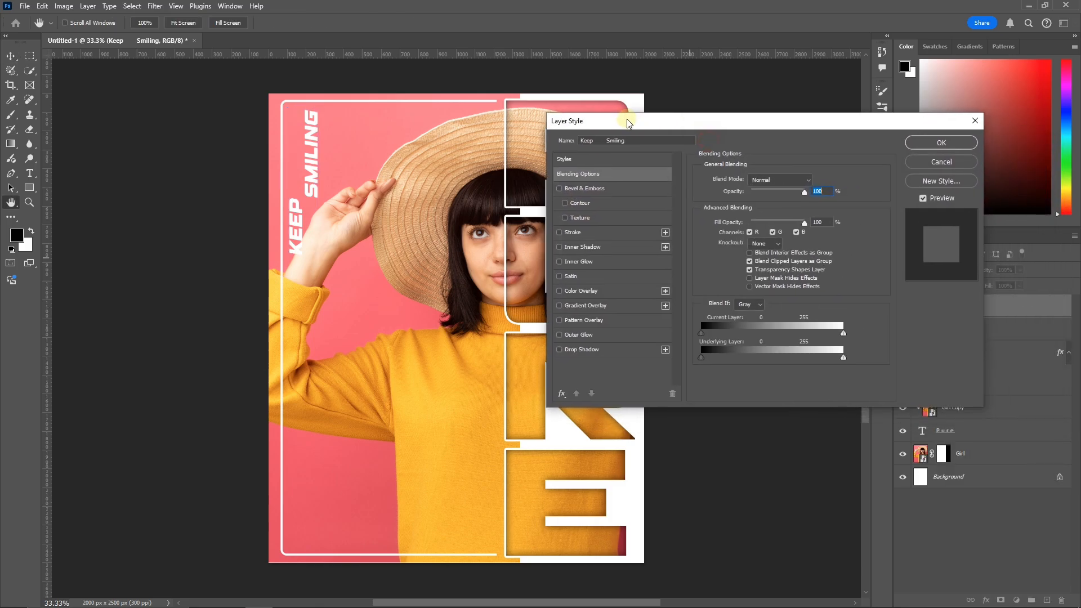
left_click(573, 234)
left_click(732, 260)
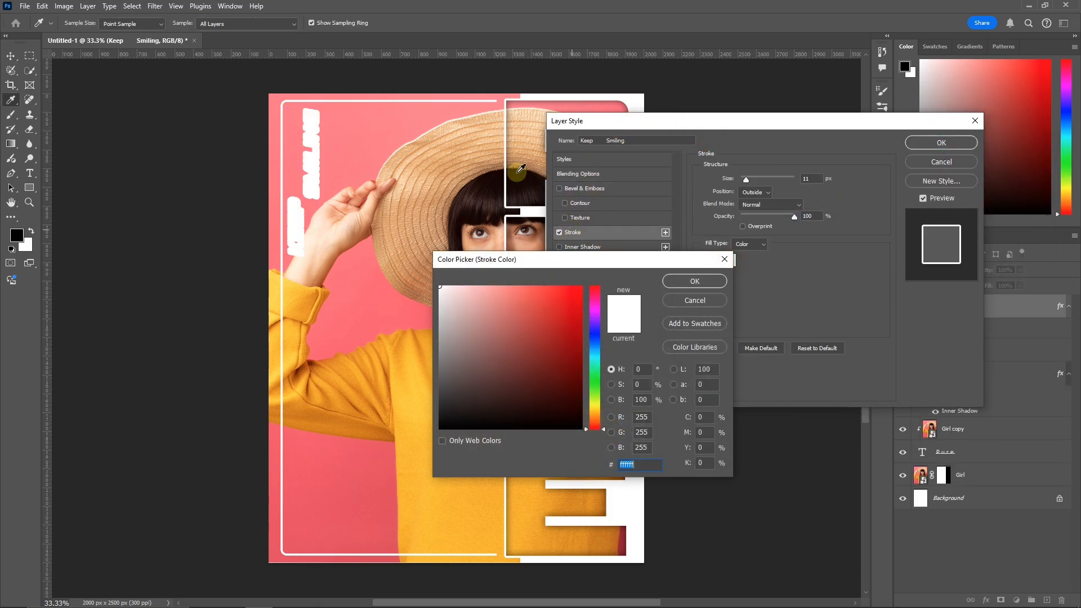
left_click(422, 120)
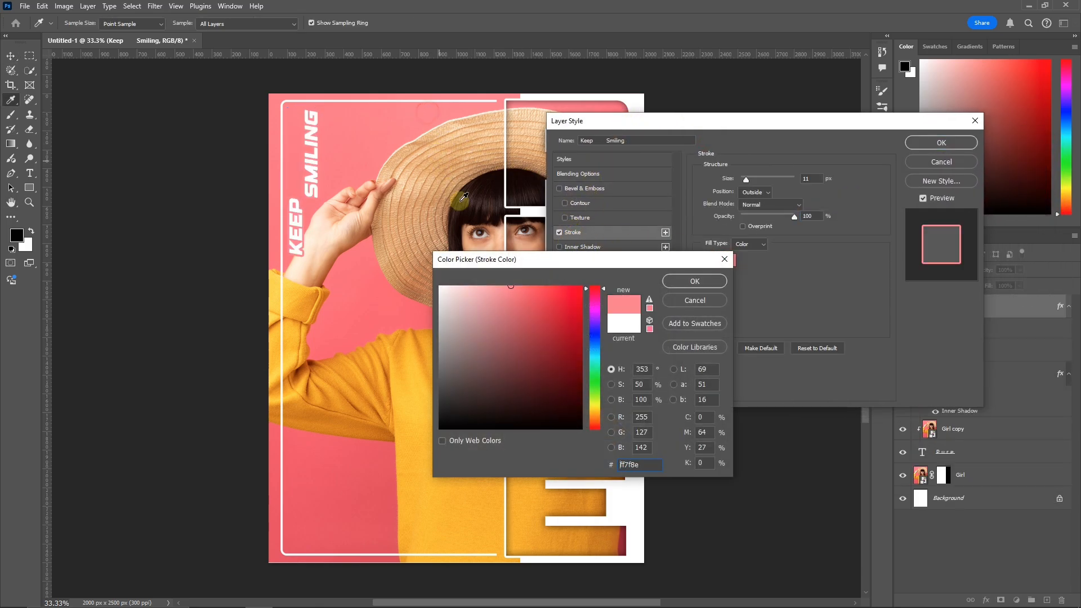
left_click(670, 280)
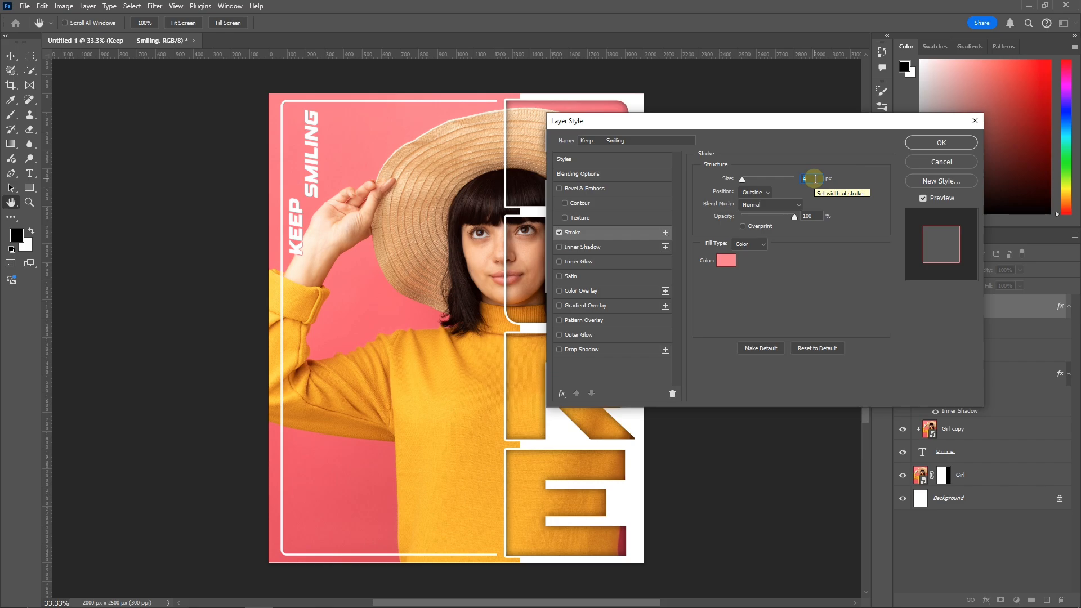
left_click(945, 142)
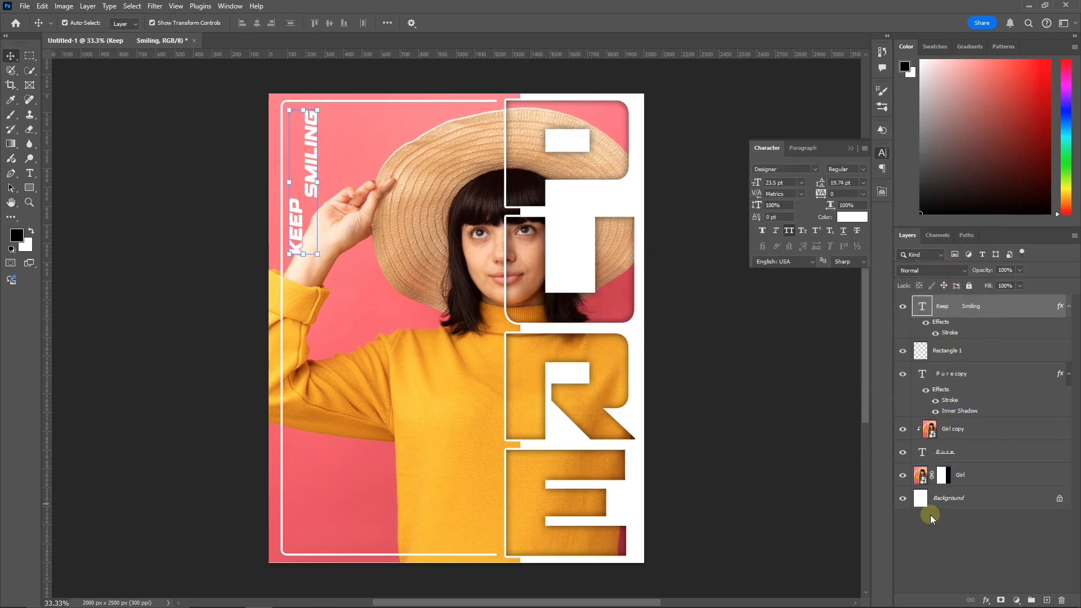
Step: Add a white text line near the poster's lower edge reading DESIGN BY : followed by the designer's name
left_click(930, 534)
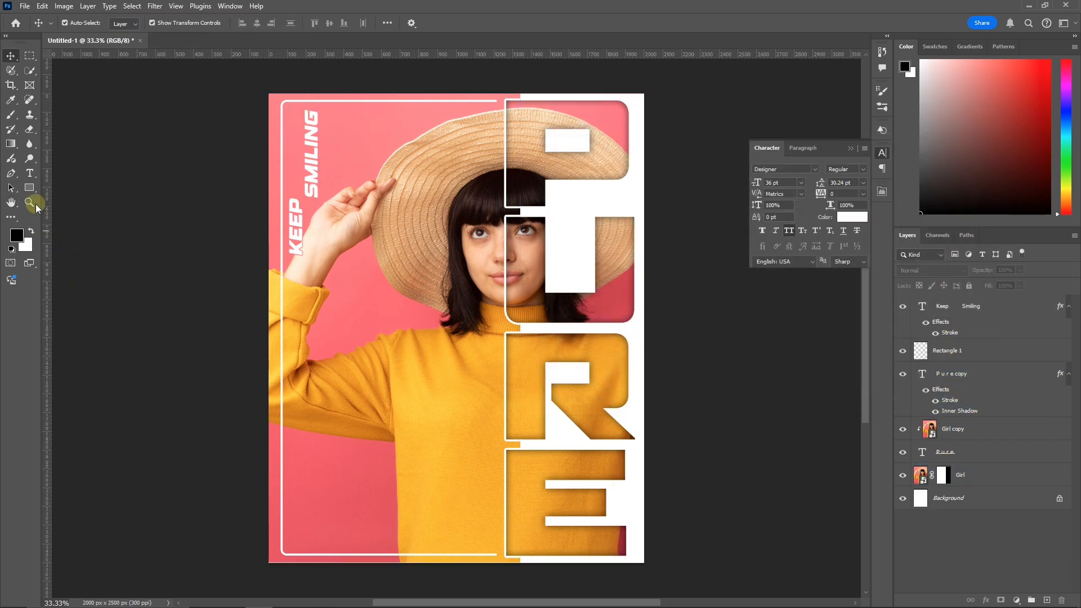
left_click(30, 172)
left_click(334, 503)
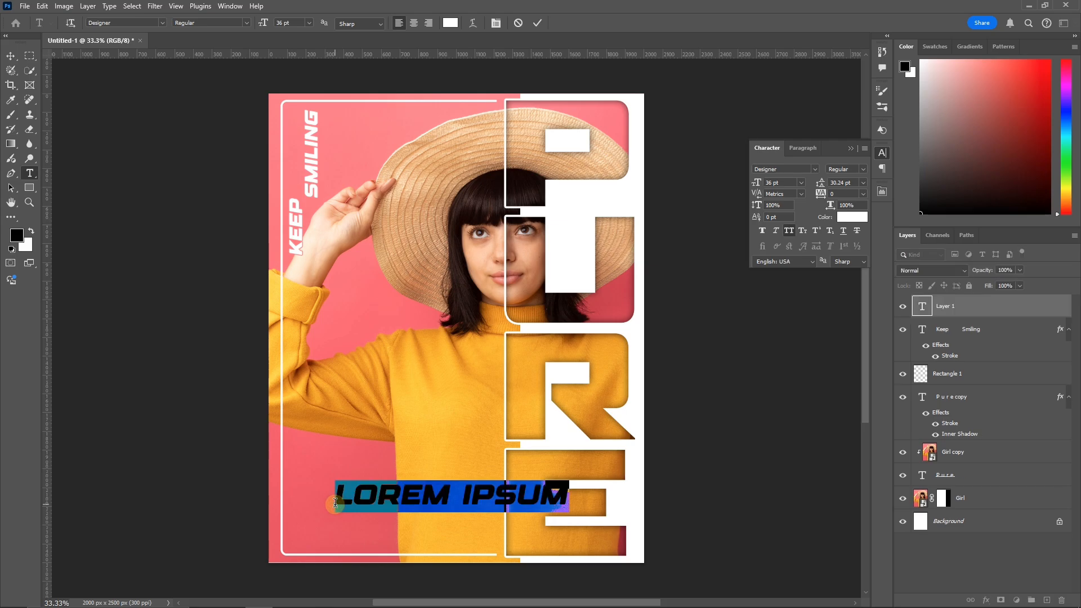
type("DES")
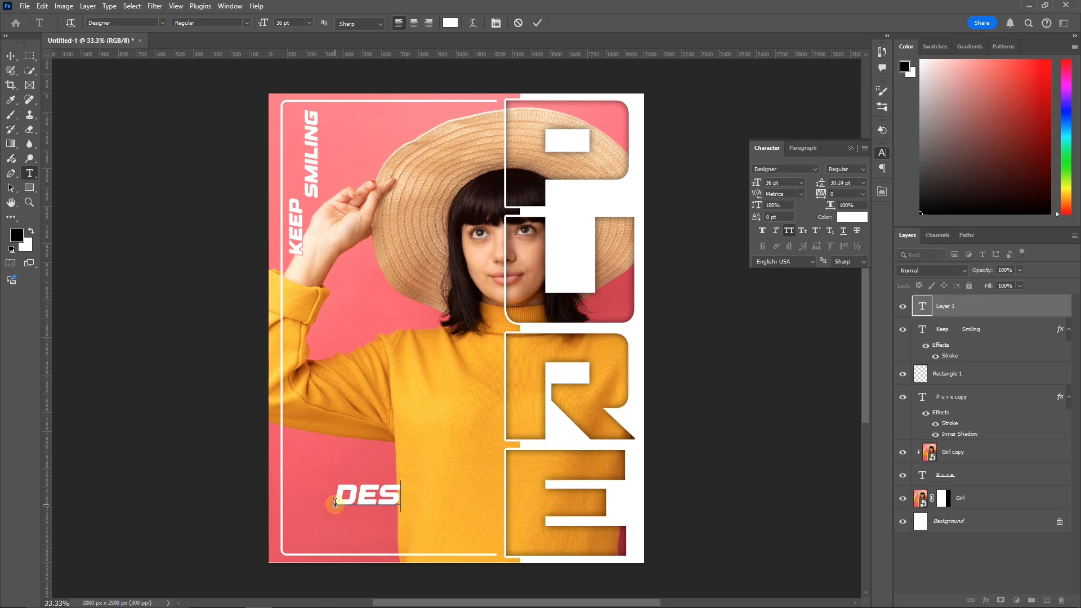
type("IGN BY : AYA")
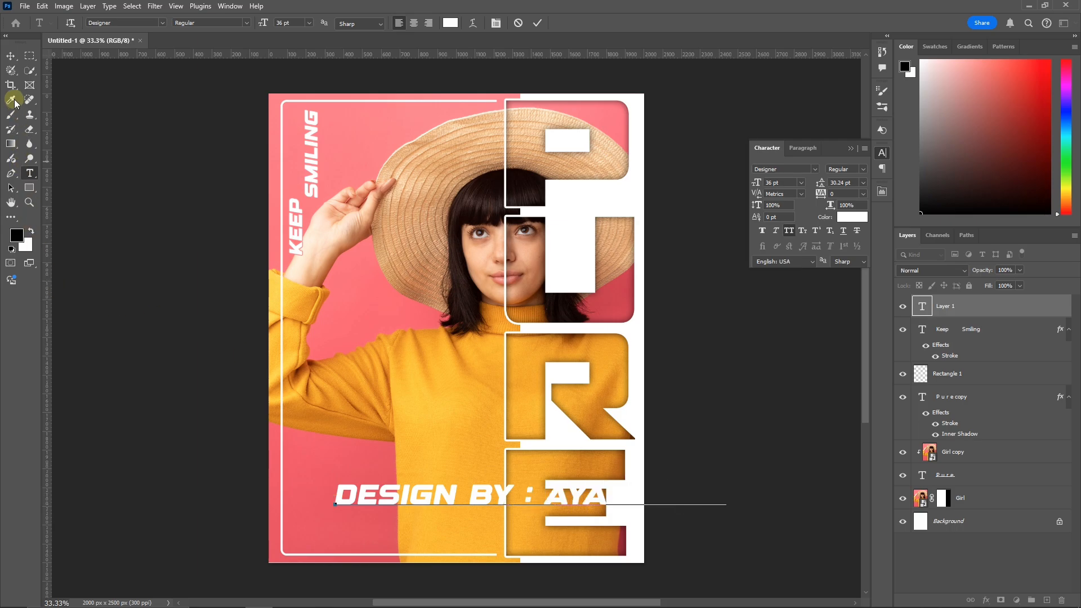
Step: Scale the credit line to about 43.83% and place it just above the frame's lower line
left_click(10, 56)
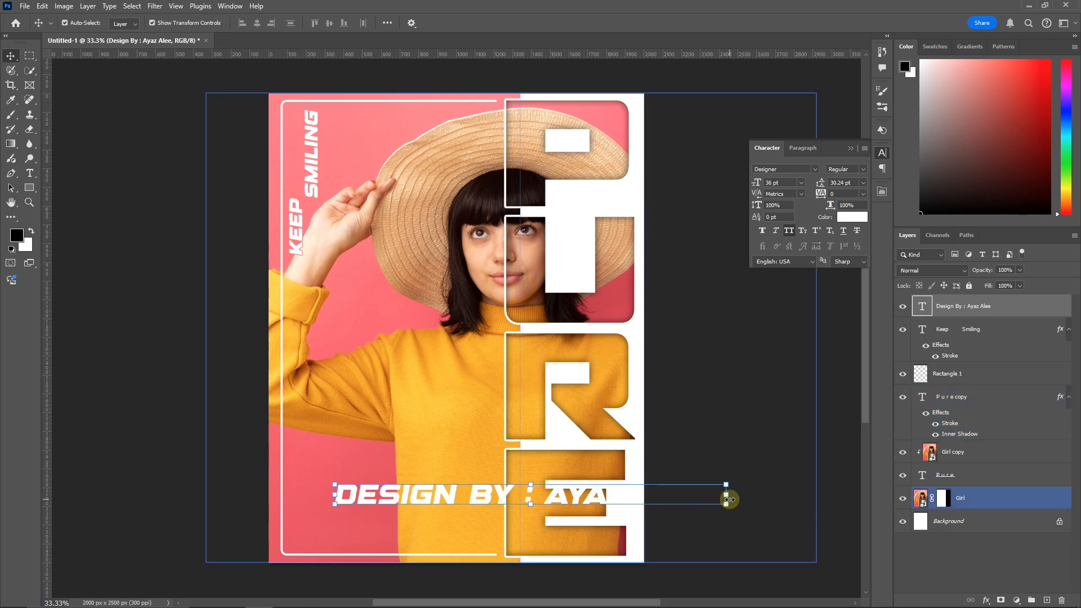
left_click_drag(726, 503, 462, 536)
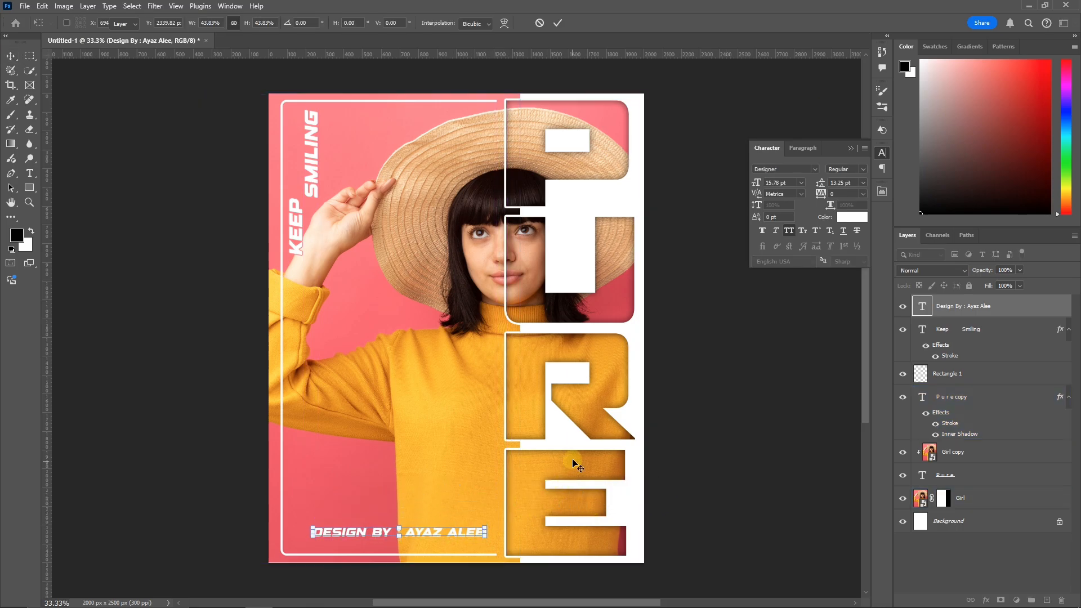
key("Return")
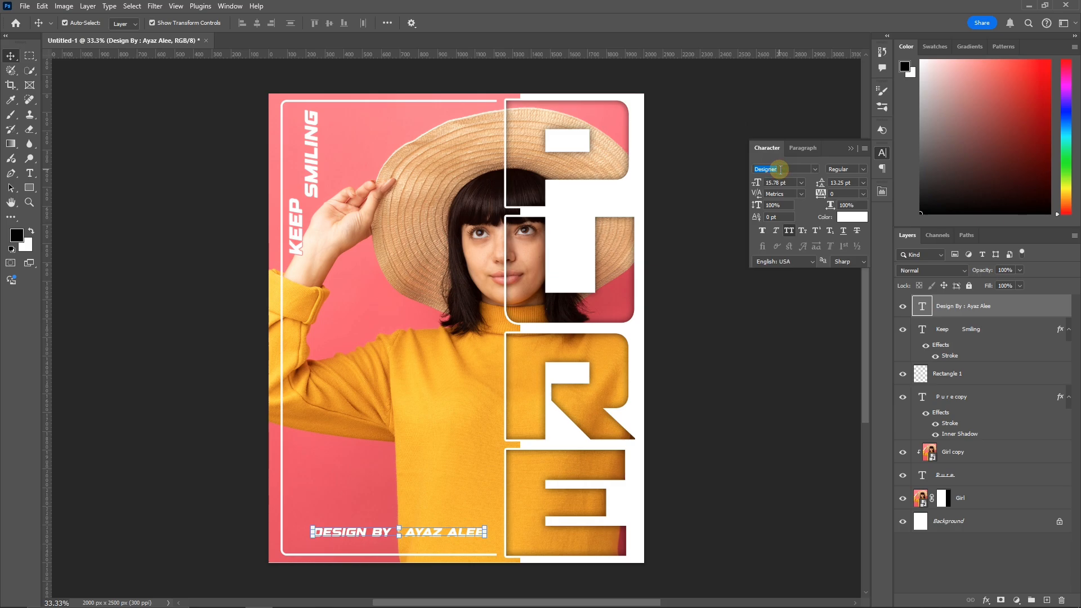
Step: Set the credit line's font to Blacksword Regular and turn off All Caps
type("blacksword")
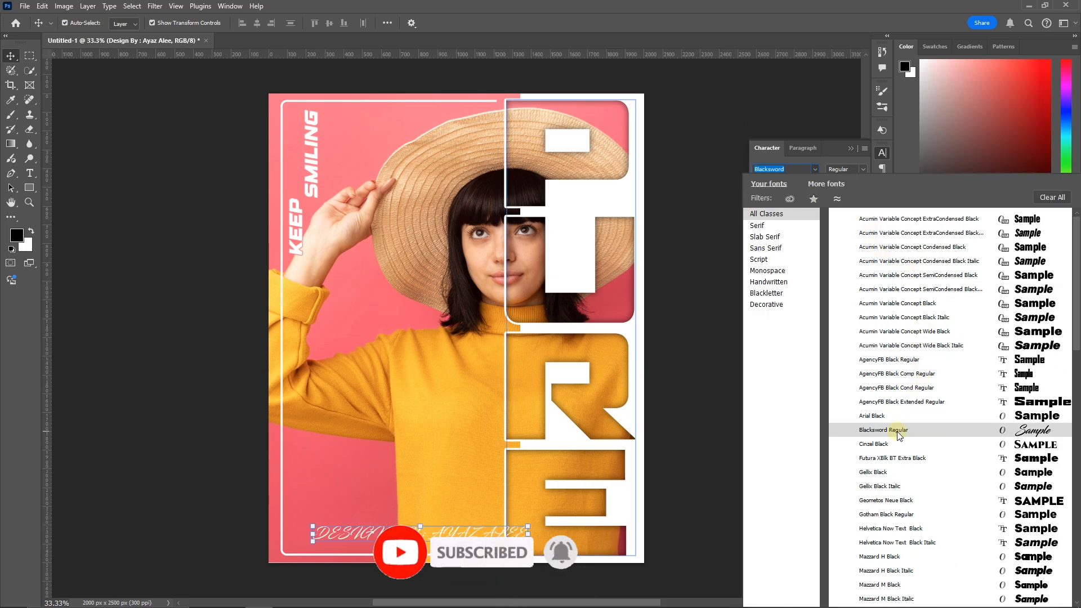
left_click(894, 430)
left_click(788, 231)
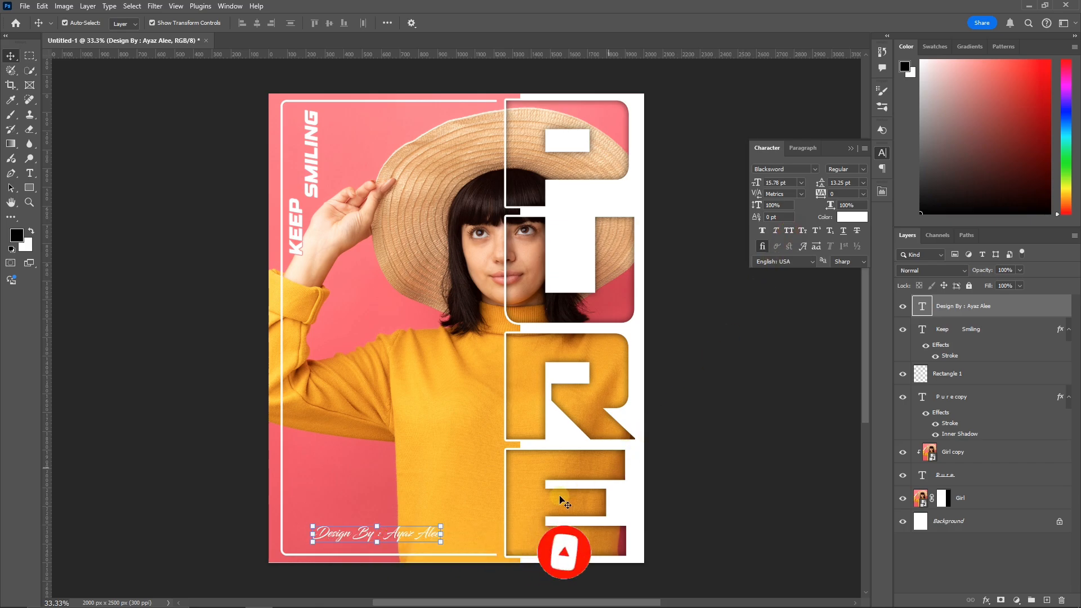
Step: Enlarge the credit line to about 135.19%, keep it above the frame's lower line, and apply the transform
mouse_move(443, 534)
left_mouse_down()
mouse_move(494, 535)
mouse_move(459, 540)
left_mouse_up()
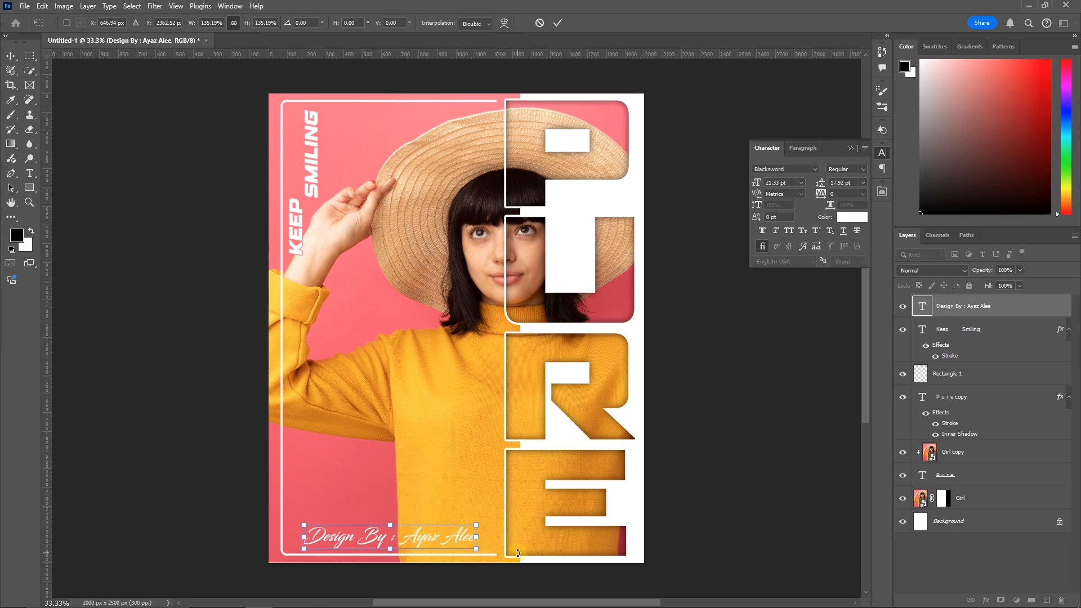
key("Return")
left_click(752, 415)
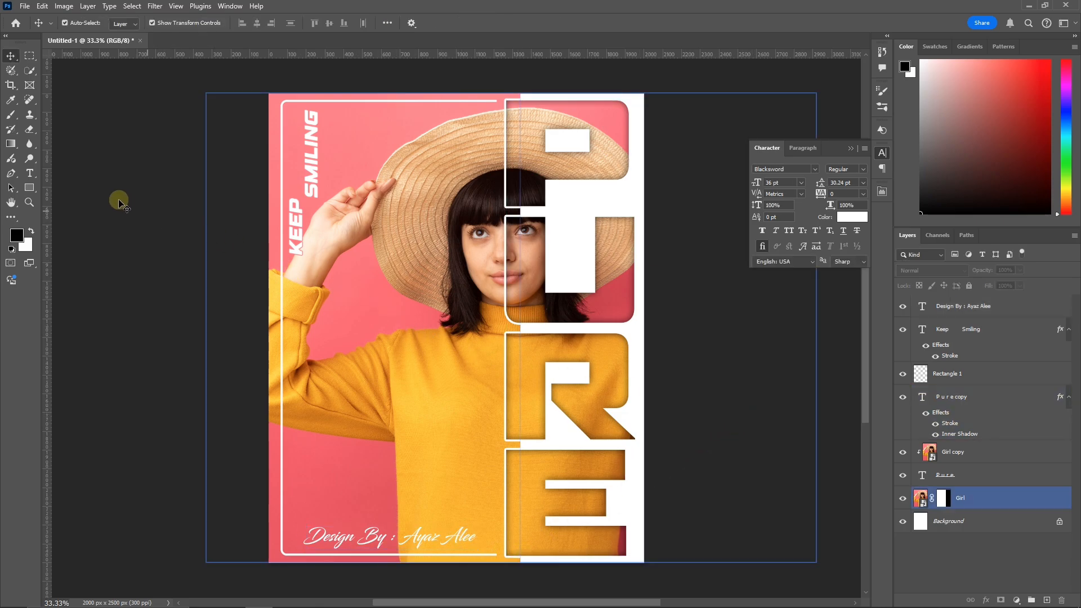
Step: Draw a small circle about 39 px wide with the Ellipse tool, inside the frame's left edge above the credit line
left_click(119, 202)
left_click(29, 188)
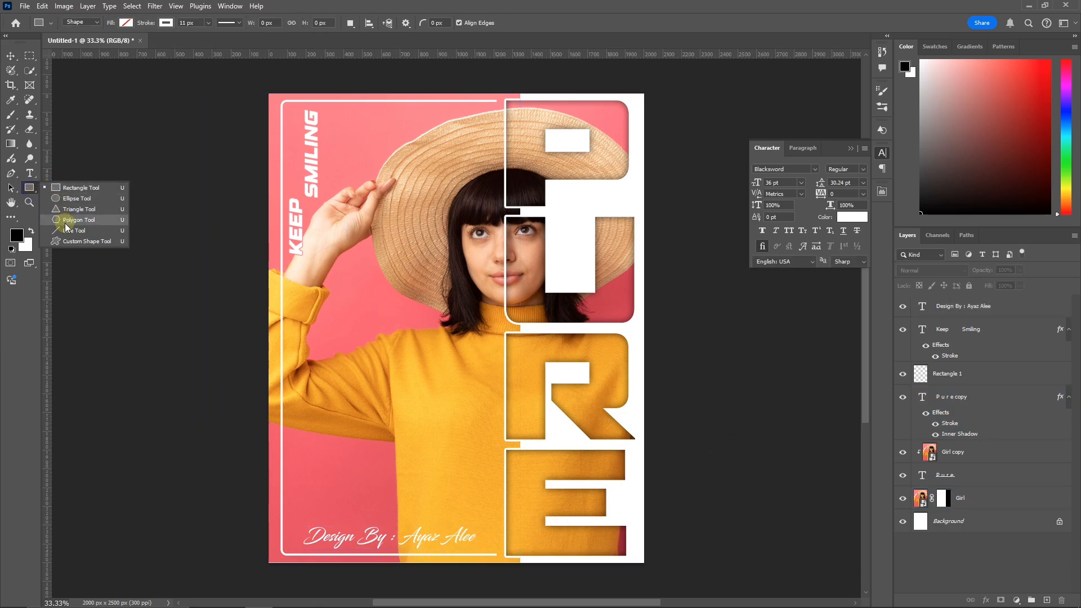
left_click(63, 200)
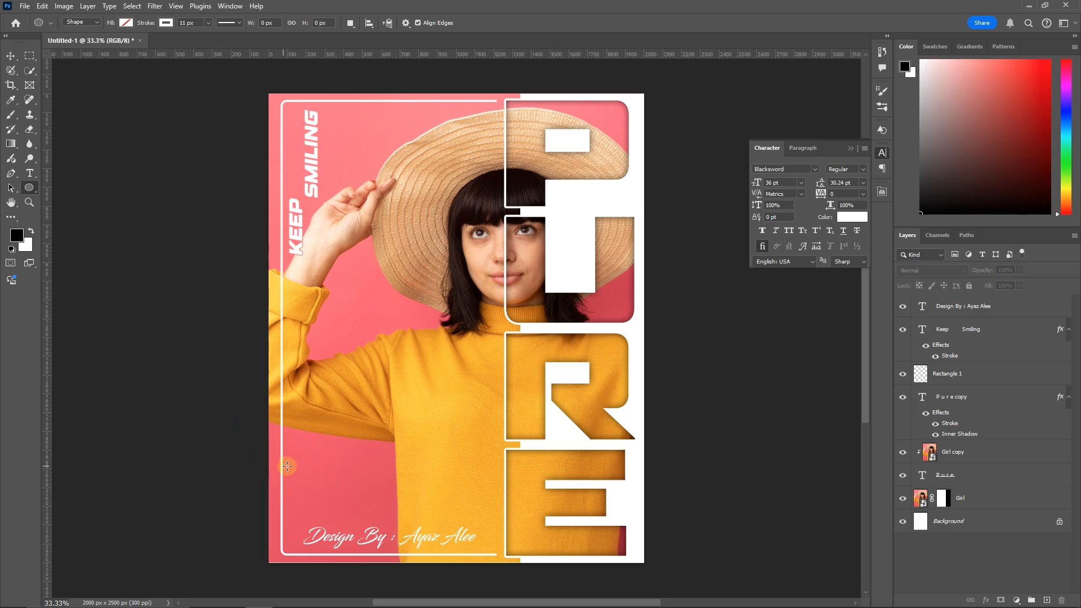
left_click_drag(287, 466, 304, 461)
Step: Remove the small circle's stroke and give it a solid white fill
left_click(751, 320)
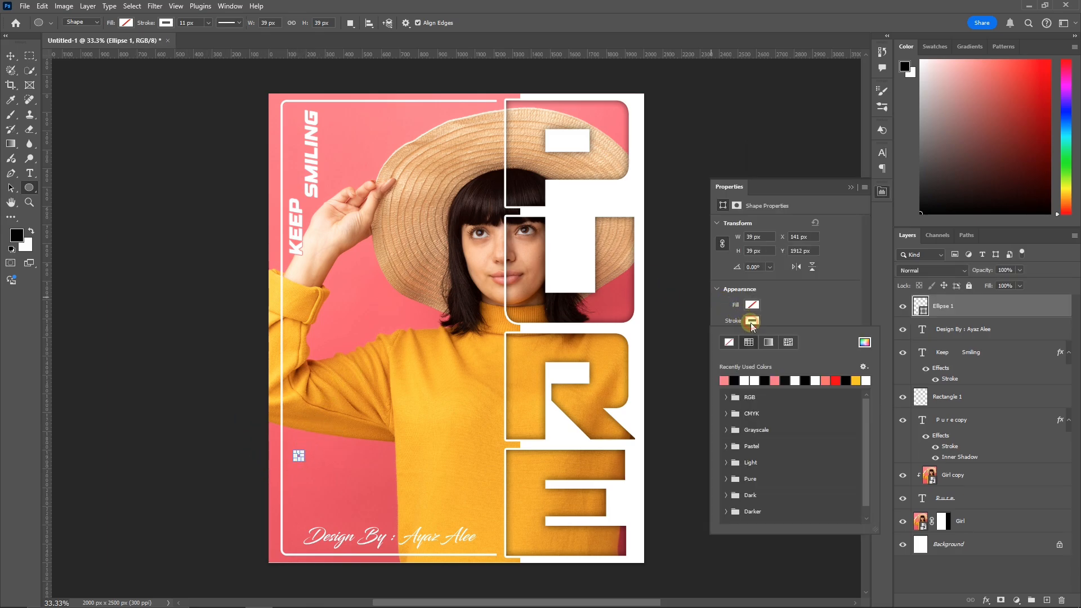
left_click(728, 341)
left_click(751, 307)
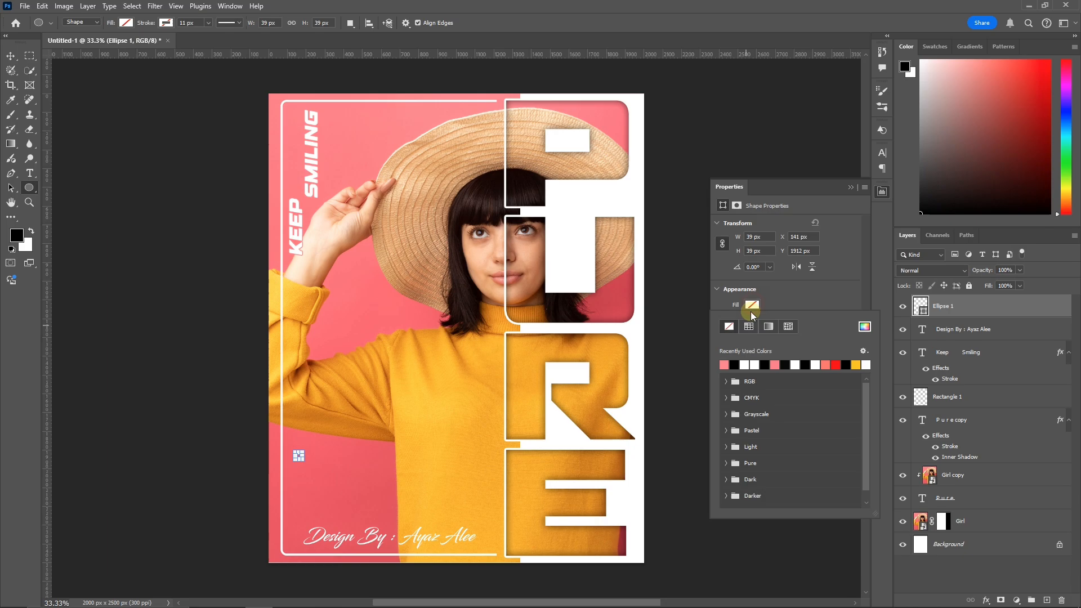
left_click(745, 365)
left_click(846, 187)
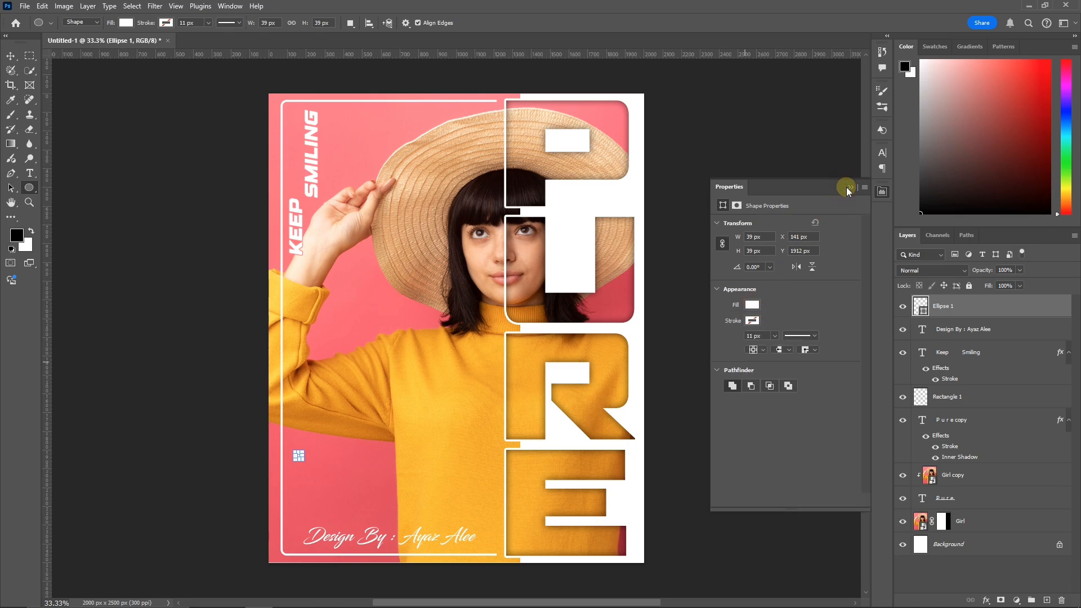
Step: Draw three more white circles: about 78 px on the hat, a small one beside the E, and about 33 px below the raised hand
left_click_drag(444, 129, 458, 144)
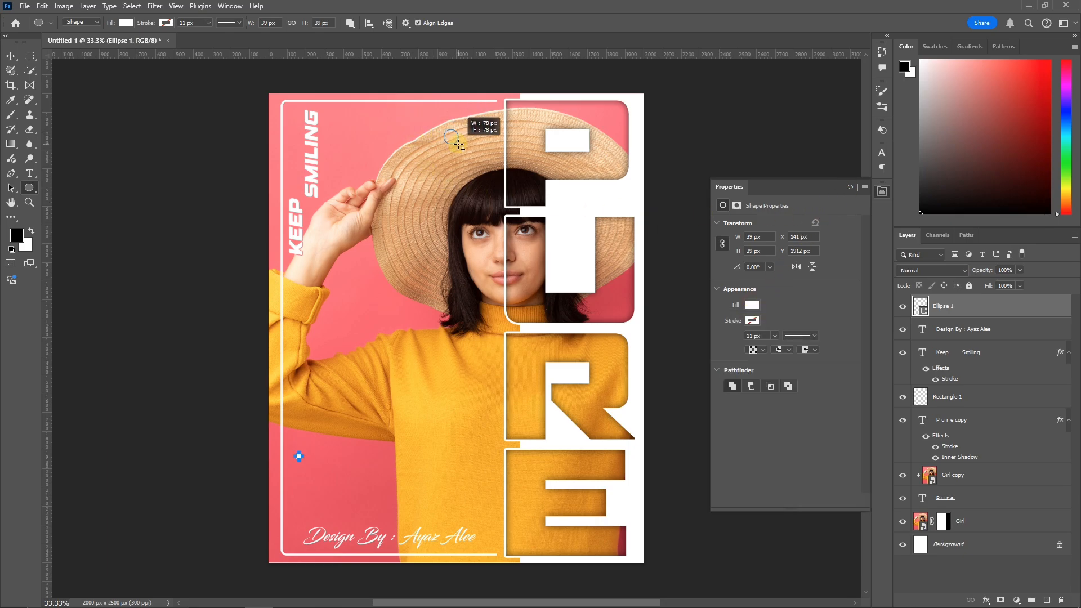
left_click_drag(478, 480, 484, 485)
left_click_drag(349, 281, 355, 287)
Step: Choose the solid five-pointed star for the Custom Shape tool from the Shapes group of All Legacy Default Shapes
right_click(28, 189)
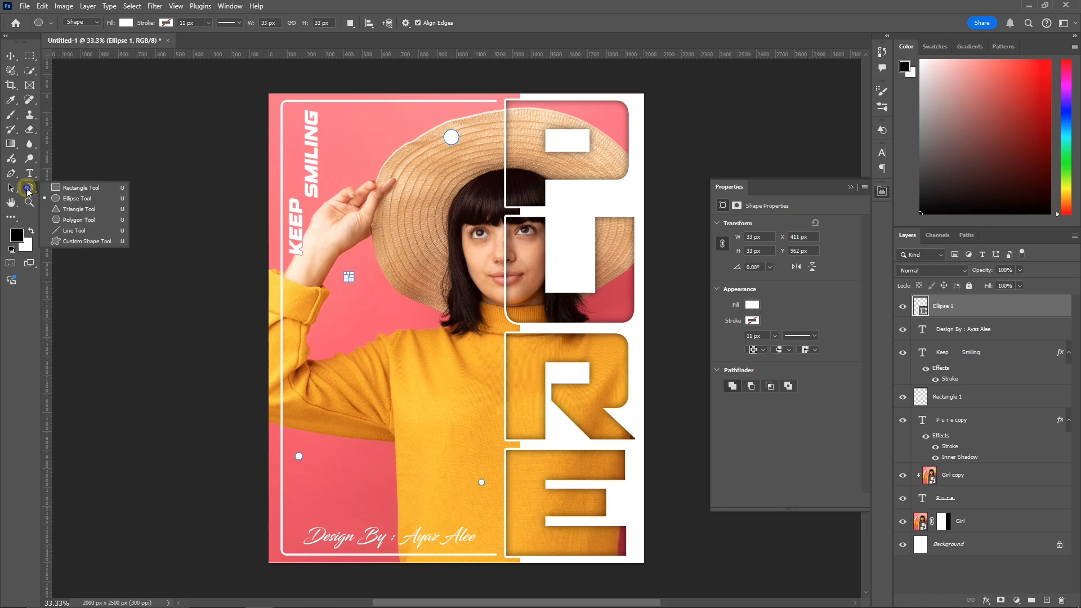
left_click(65, 242)
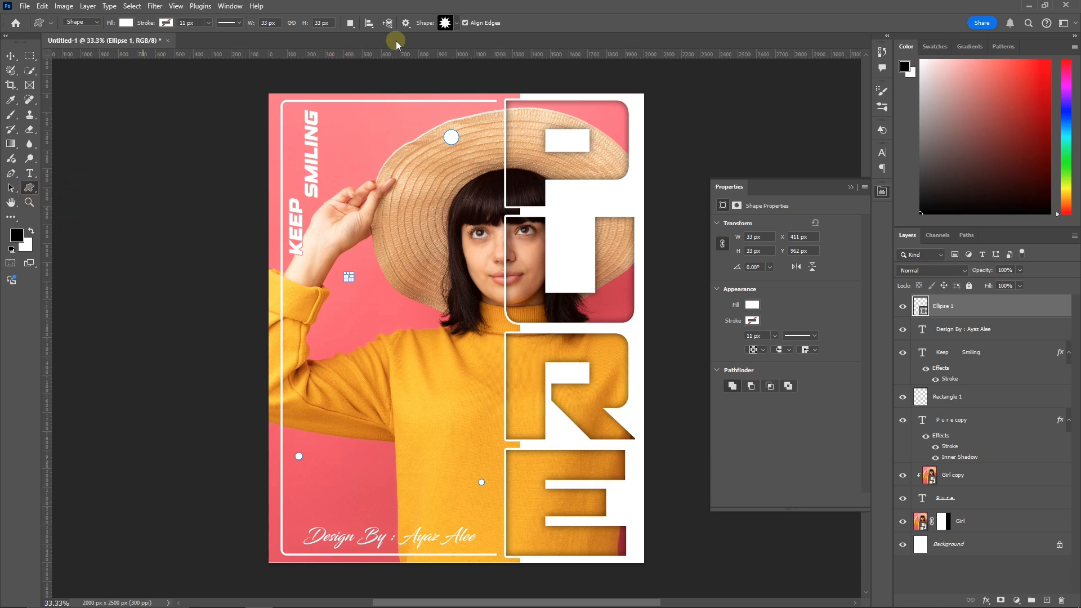
left_click(455, 25)
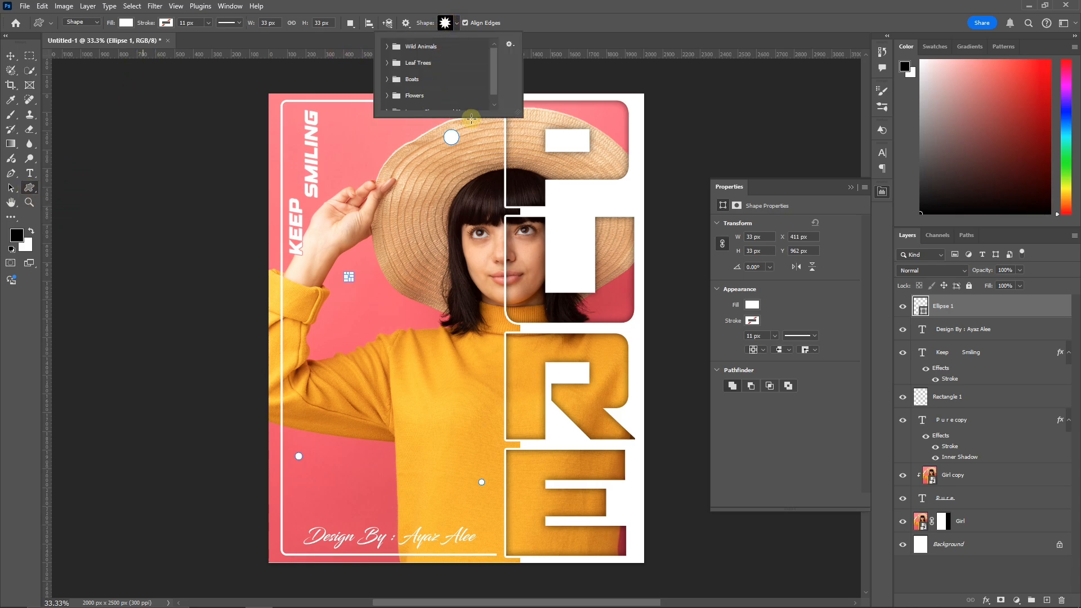
left_click_drag(516, 114, 603, 256)
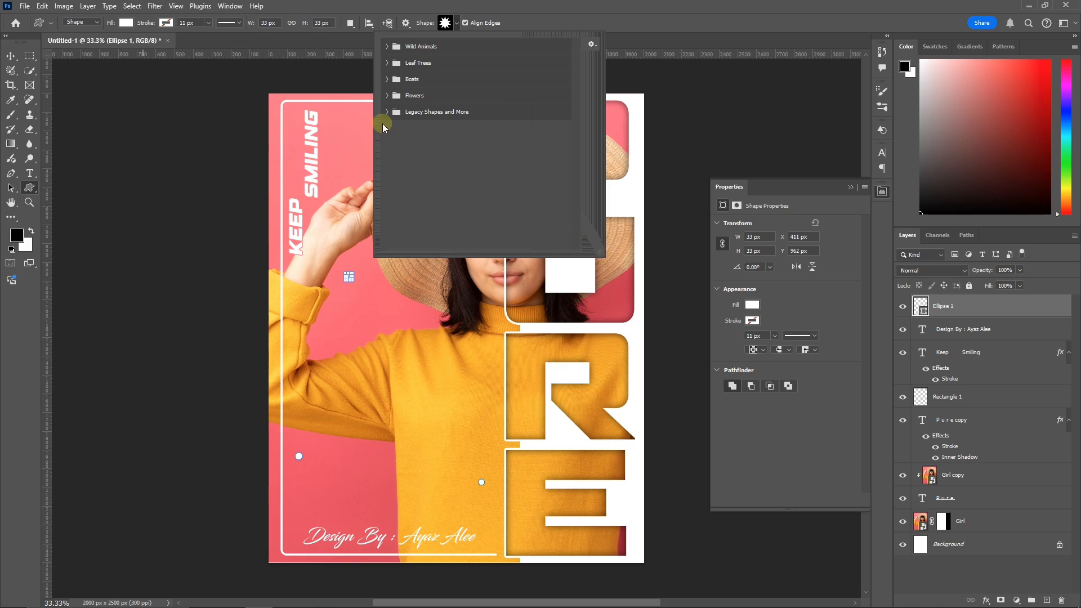
left_click(387, 113)
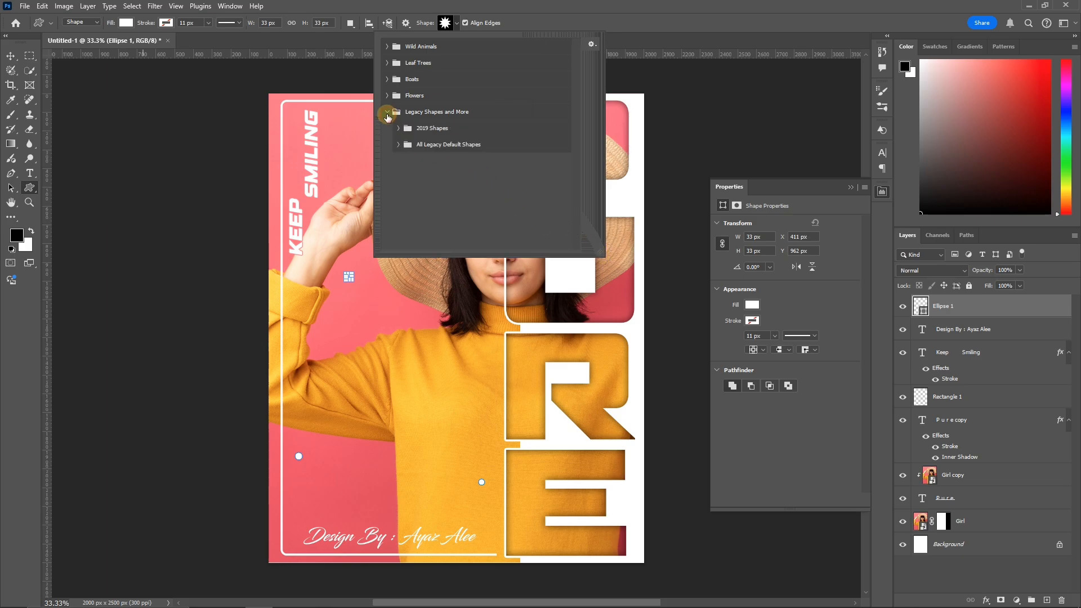
left_click(398, 144)
scroll(417, 185, "down", 5)
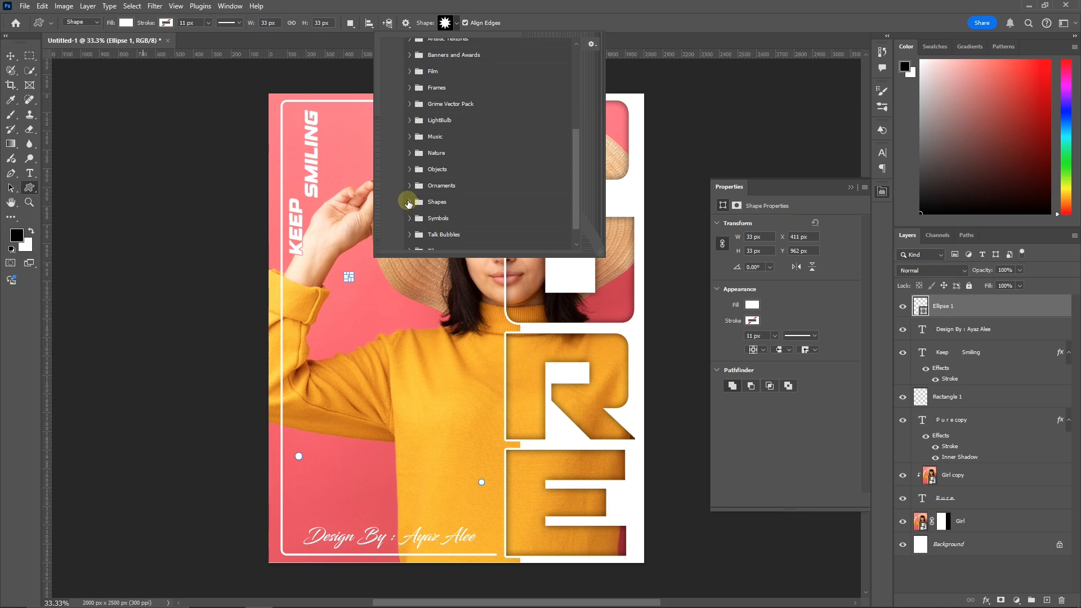
left_click(411, 201)
scroll(464, 209, "down", 3)
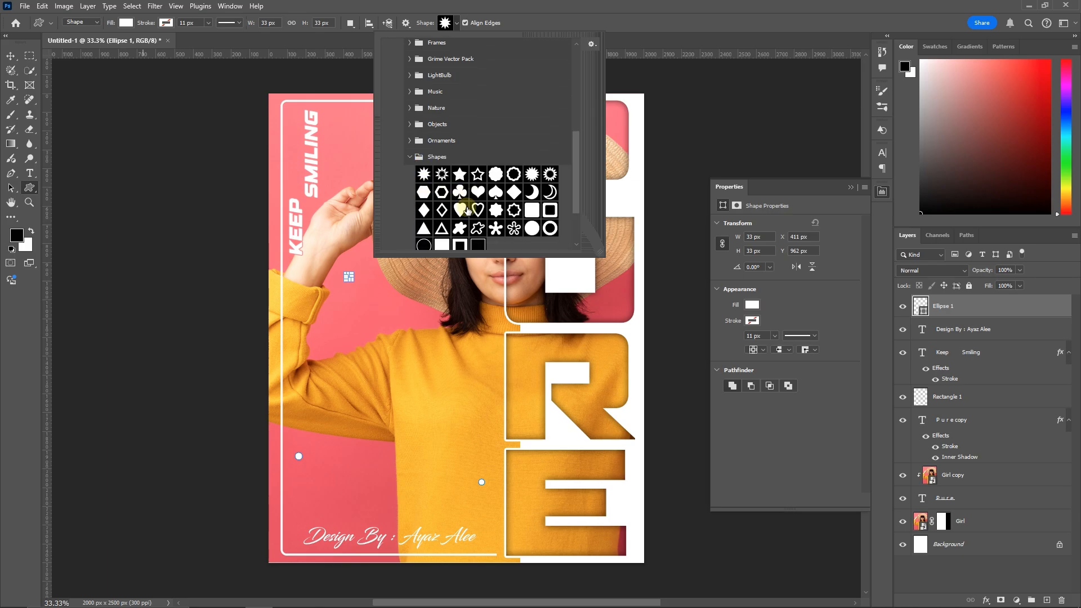
scroll(468, 211, "down", 2)
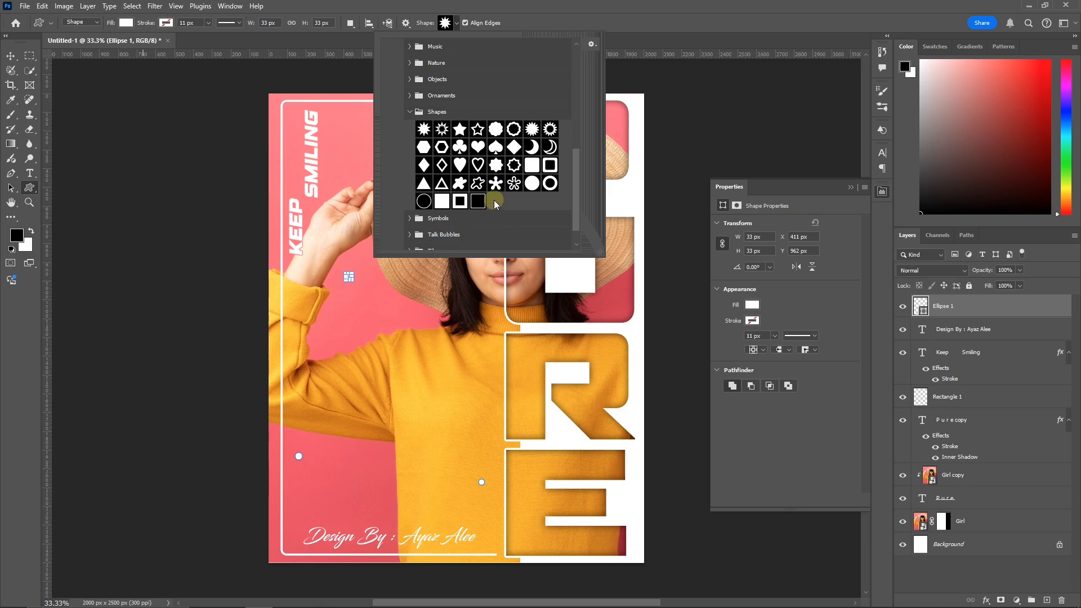
left_click(460, 128)
left_click(622, 42)
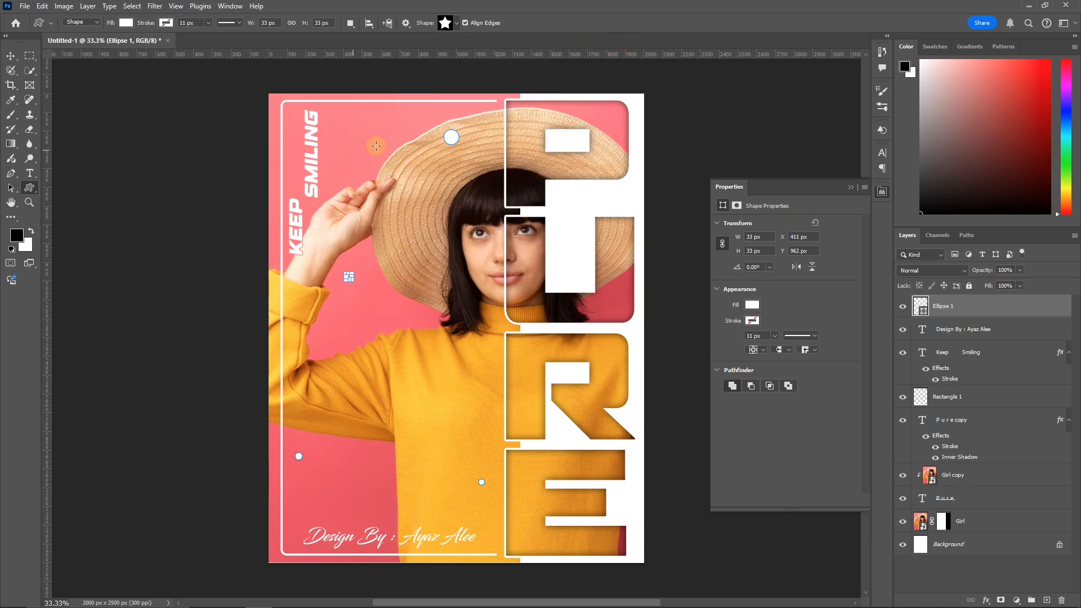
Step: Draw four small white stars: beside SMILING, left of the R, below the raised arm, and about 22 px wide near the E's lower-left corner
left_click_drag(332, 113, 339, 120)
left_click_drag(488, 374, 491, 378)
left_click_drag(321, 346, 327, 351)
left_click_drag(495, 519, 499, 523)
Step: Switch to the Move tool, deselect the shape layer and collapse the properties display to show the finished poster
left_click(11, 55)
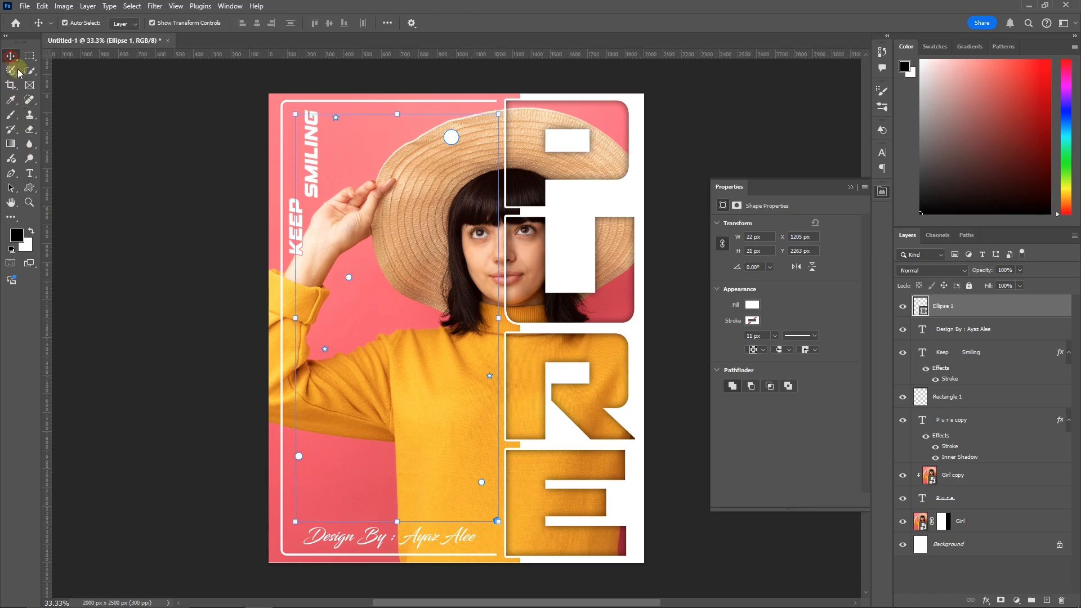
left_click(107, 210)
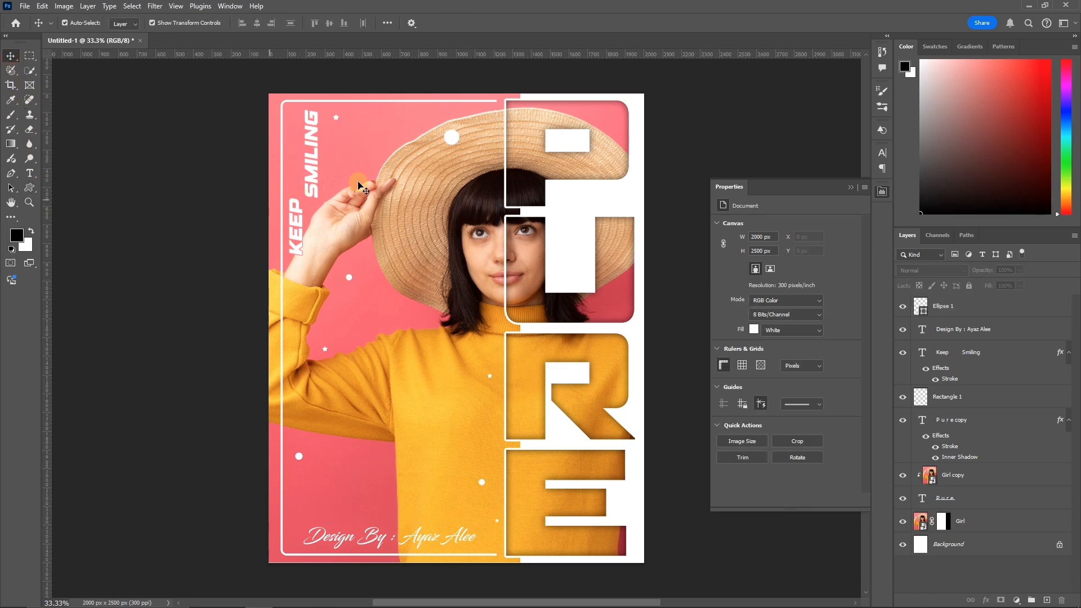
left_click(850, 187)
left_click(769, 278)
left_click(844, 313)
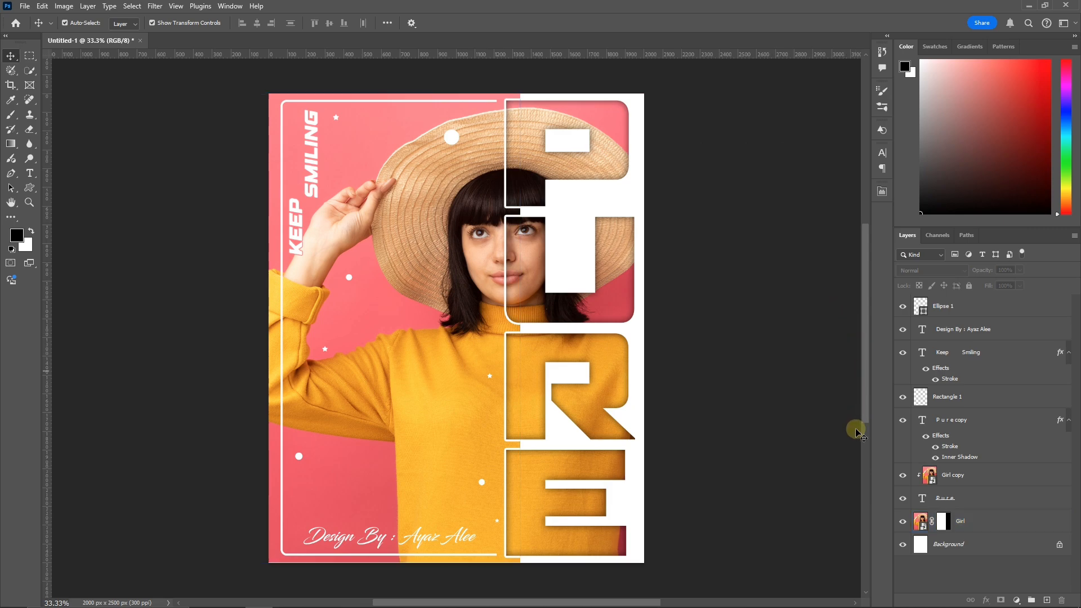